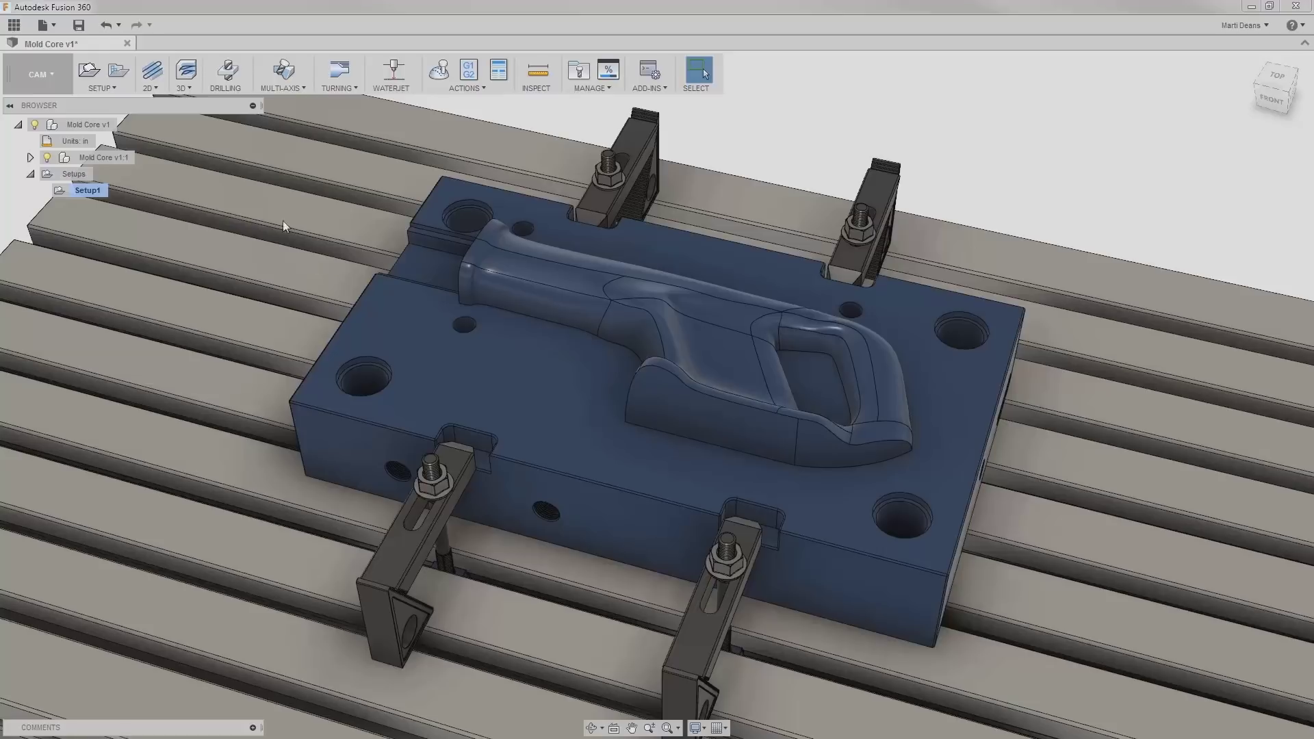
- Add a Face operation, Face1, to Setup1 from the 2D operations list
left_click(158, 87)
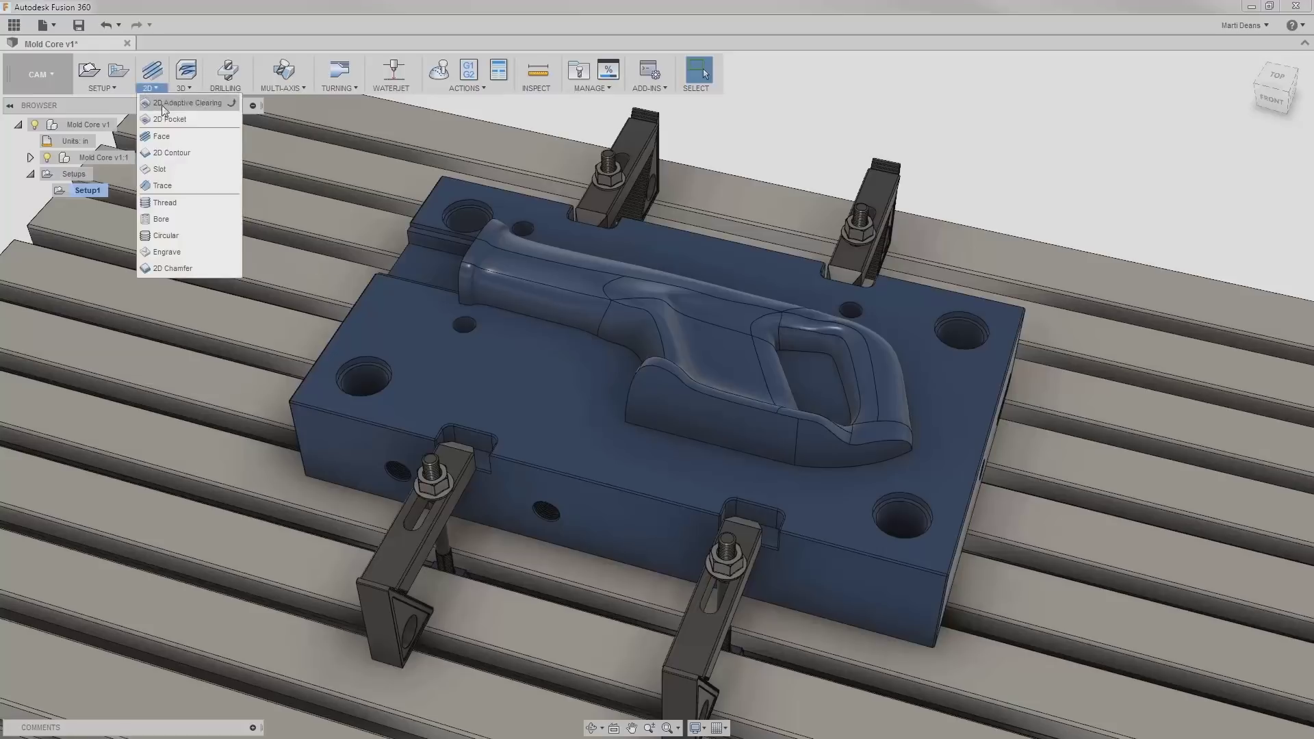
left_click(162, 136)
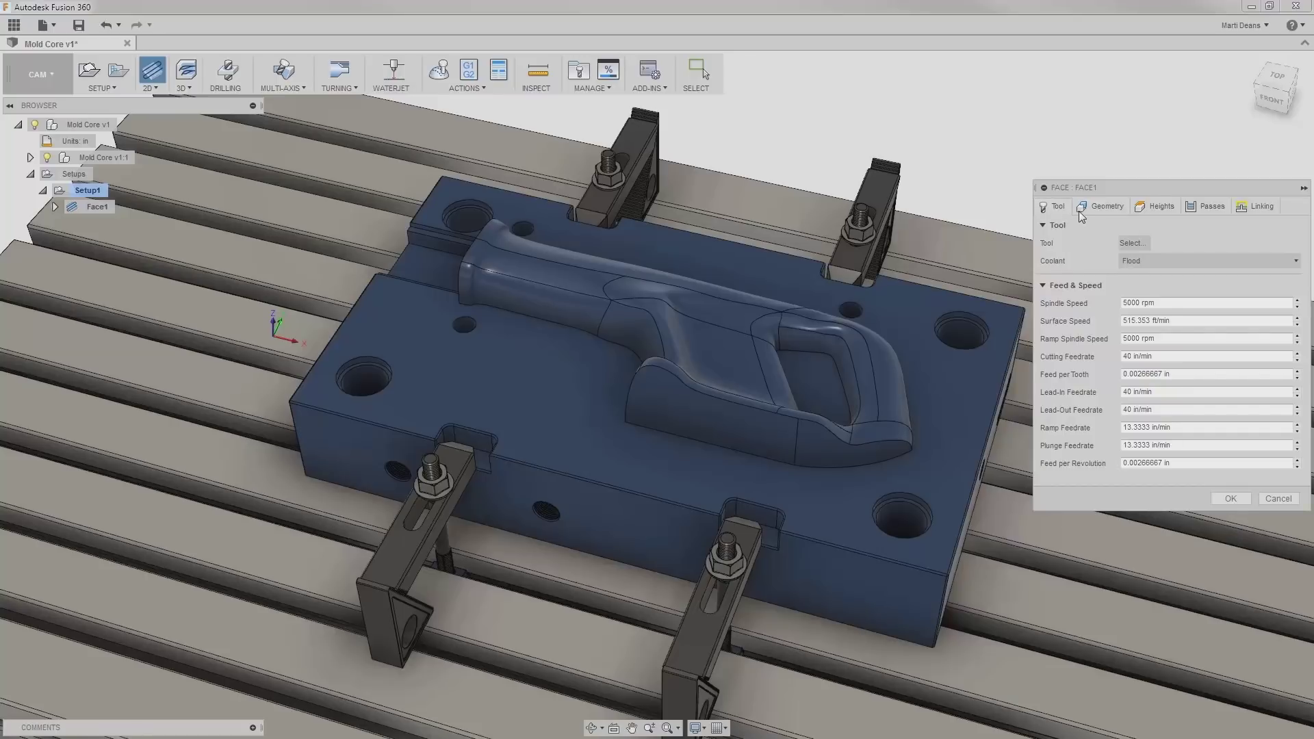
left_click(1103, 212)
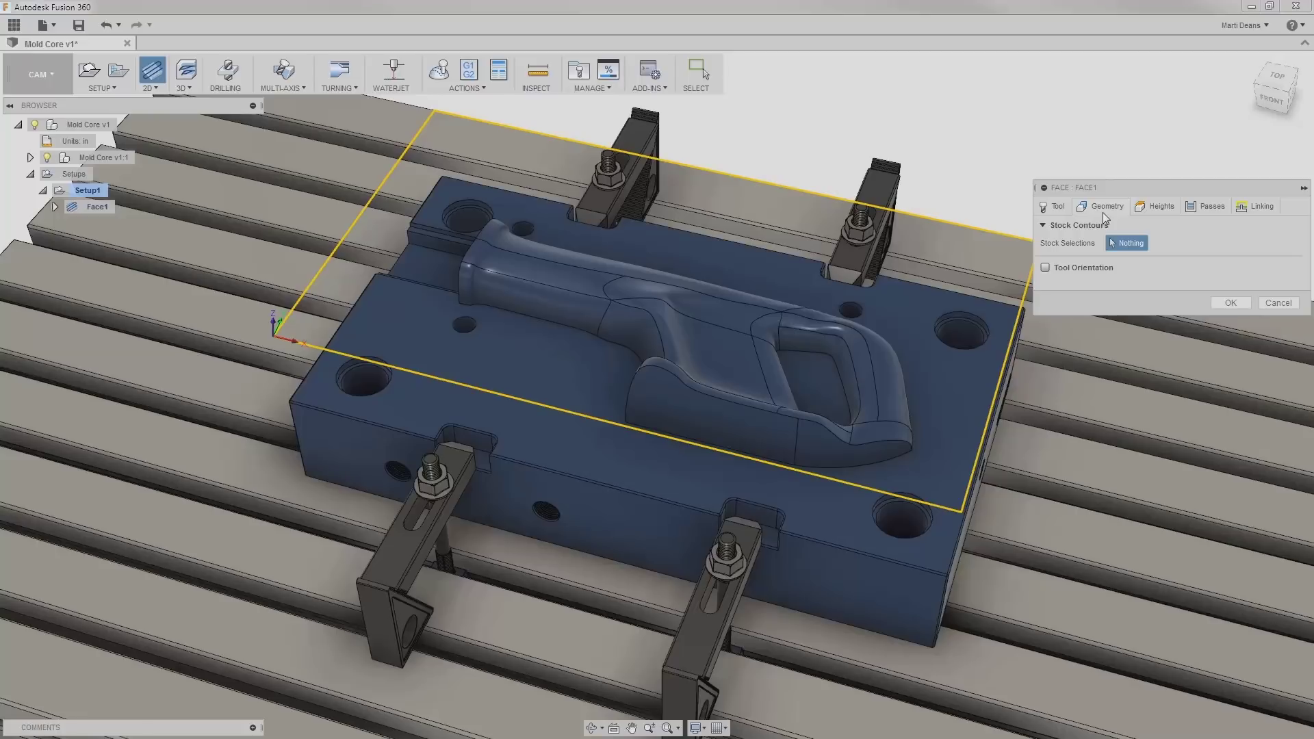
left_click(1157, 206)
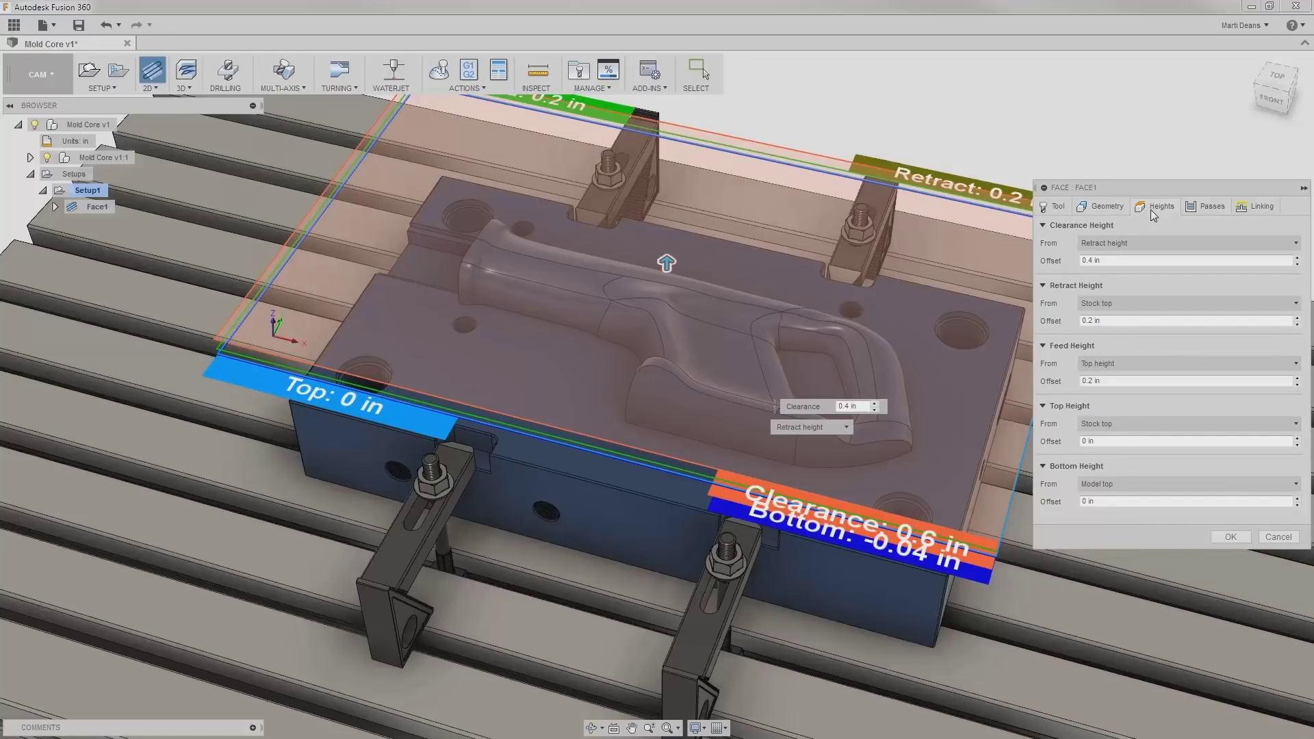
left_click(1189, 212)
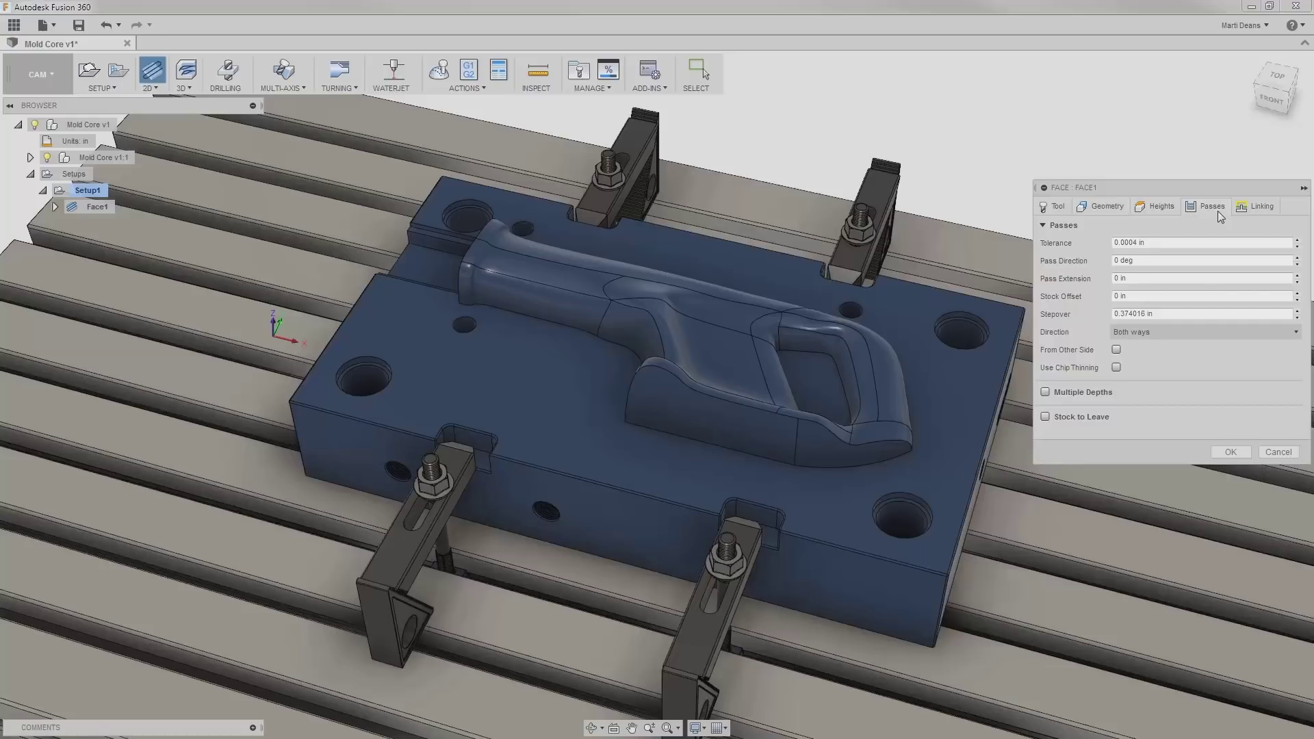
left_click(1241, 213)
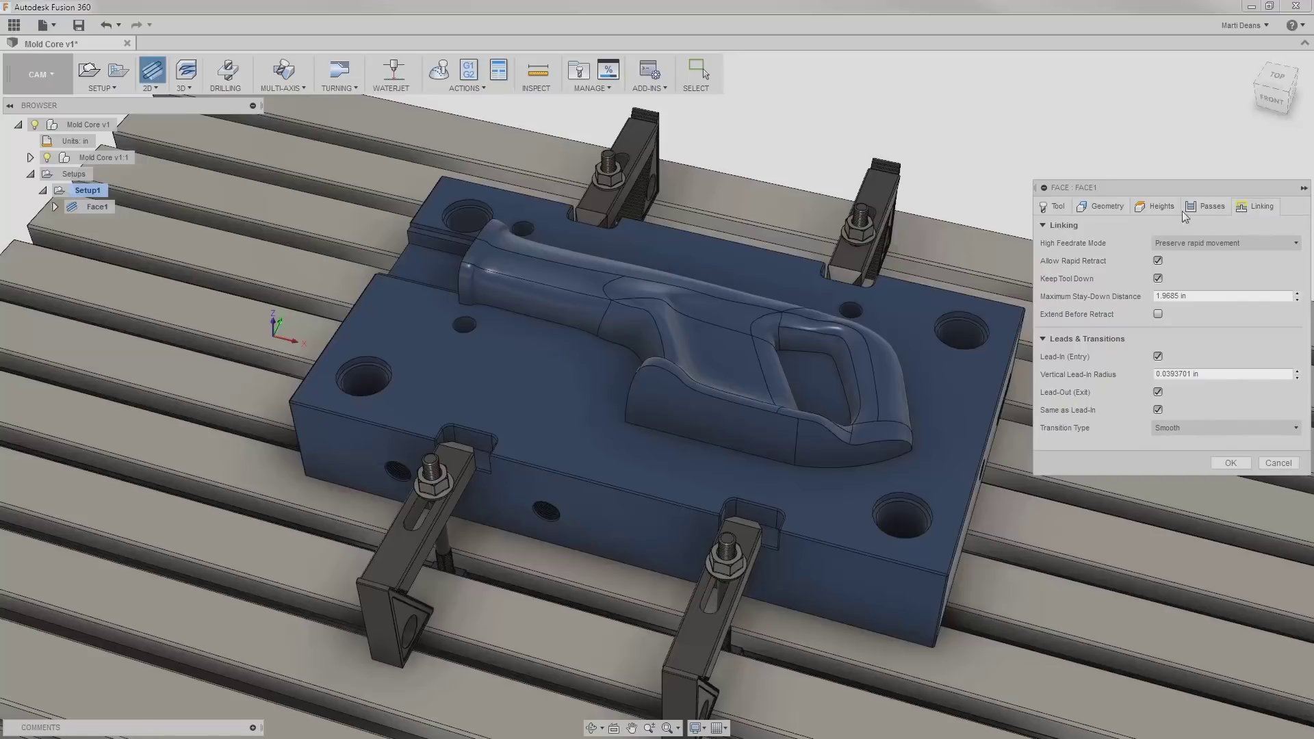
left_click(1060, 207)
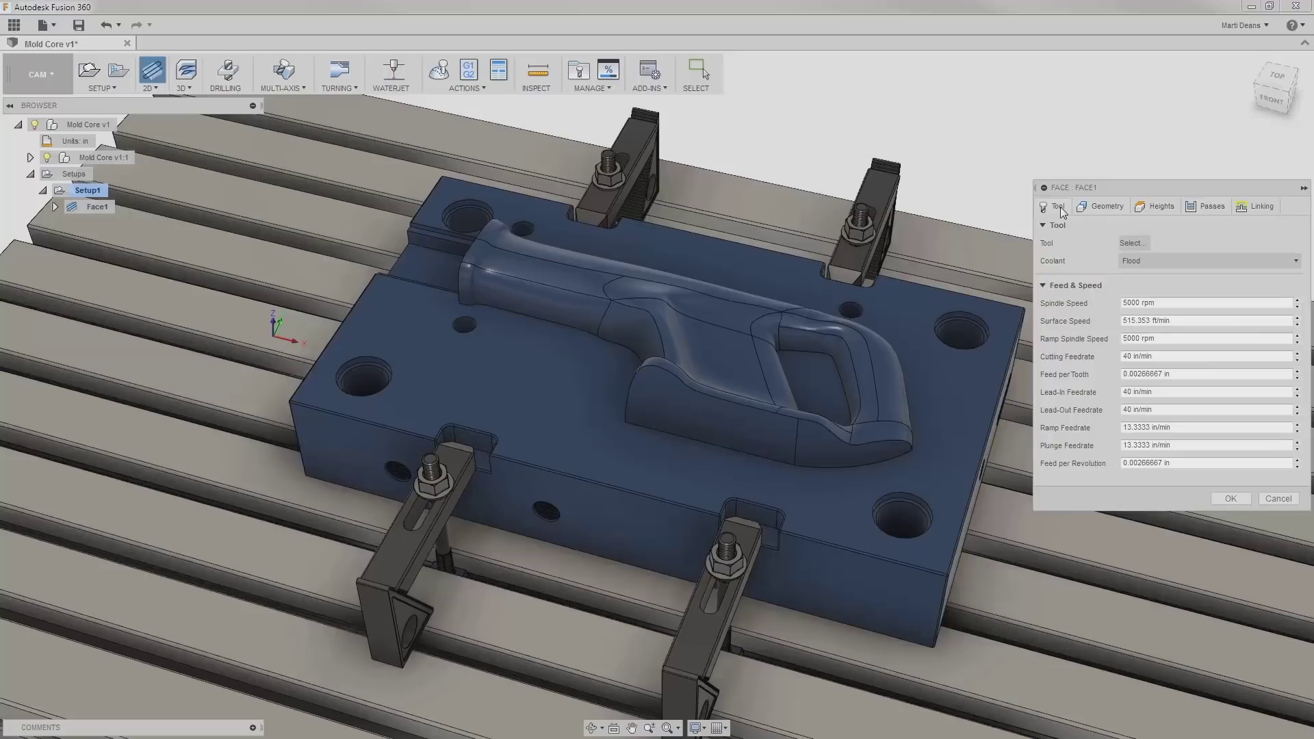
- Open the tool library for Face1 and clear all milling tool-type filters
left_click(1130, 244)
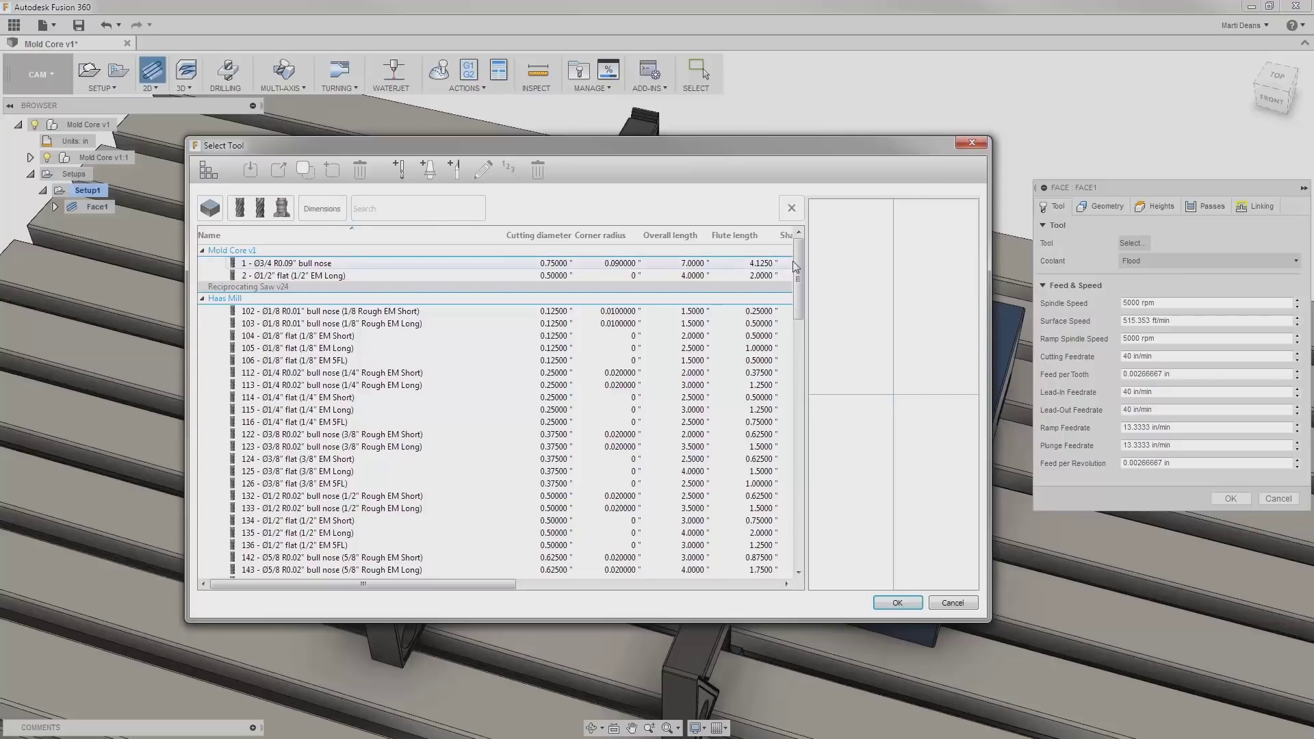
scroll(789, 353, "down", 9)
scroll(789, 353, "down", 3)
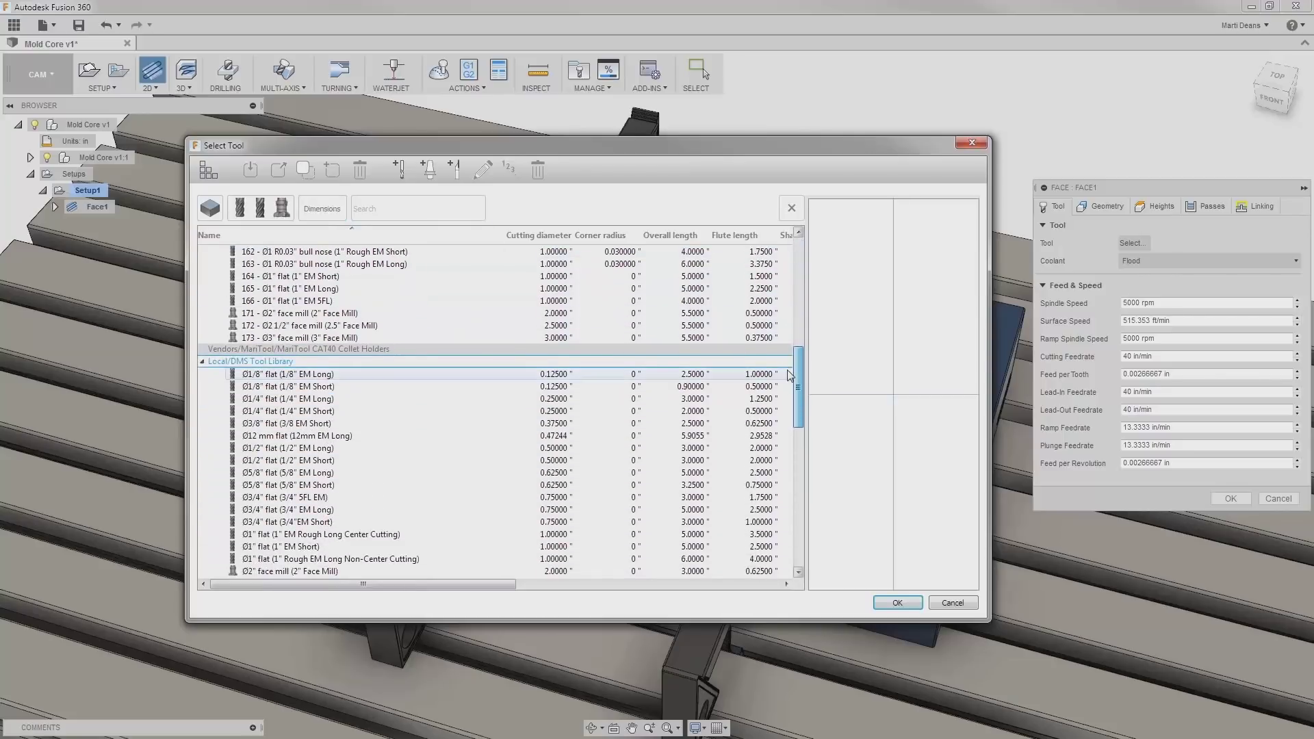
left_click(282, 207)
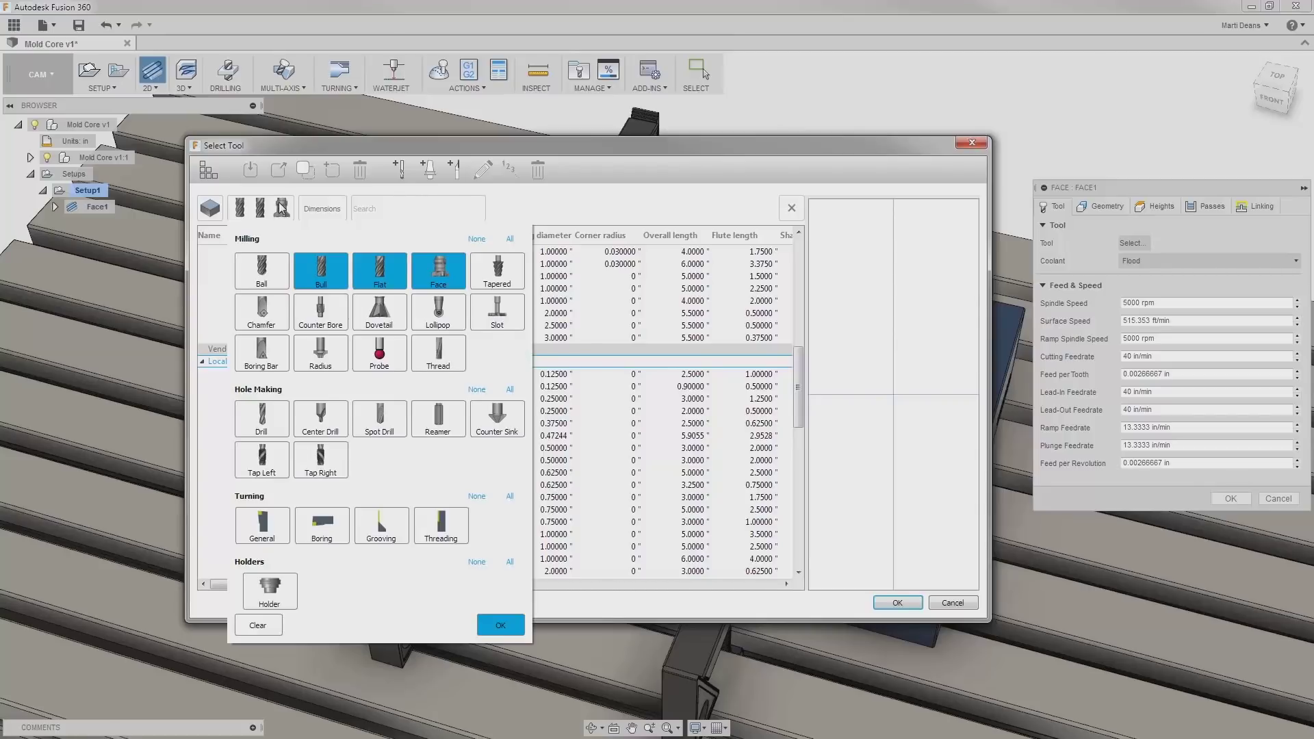
left_click(311, 275)
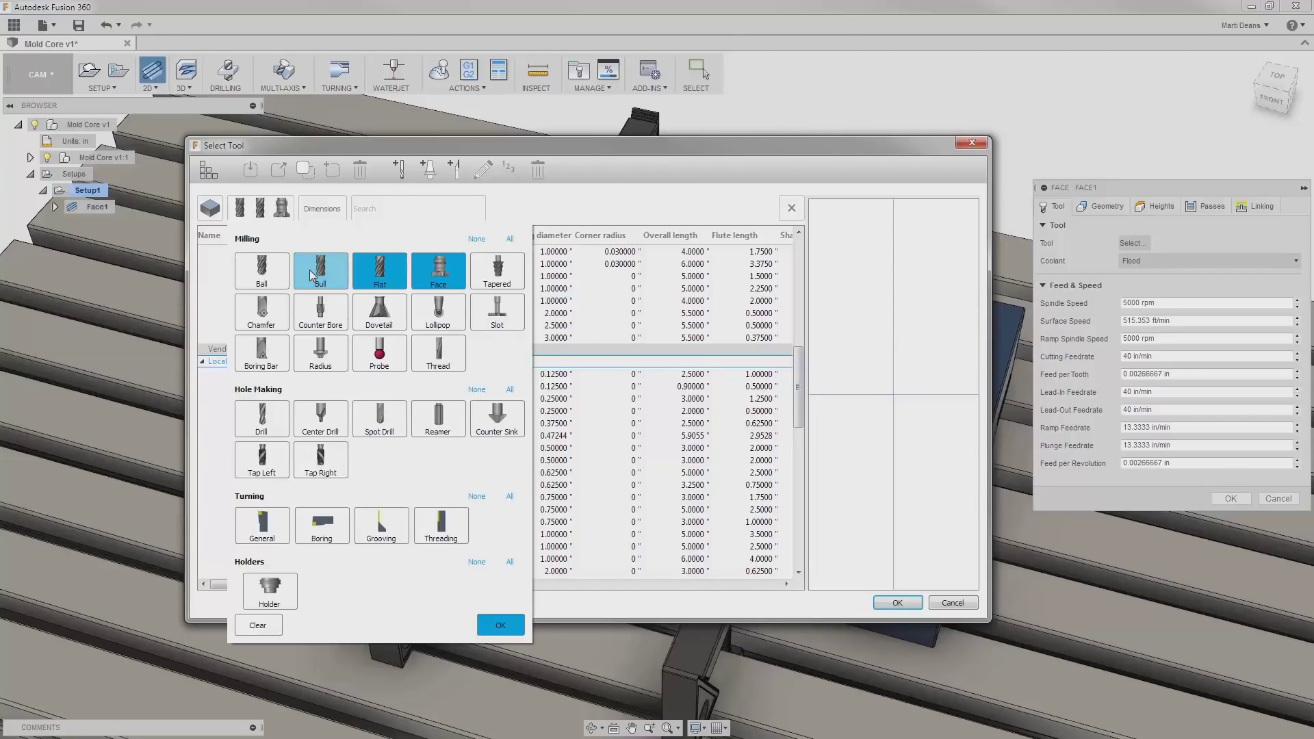
left_click(320, 312)
left_click(379, 312)
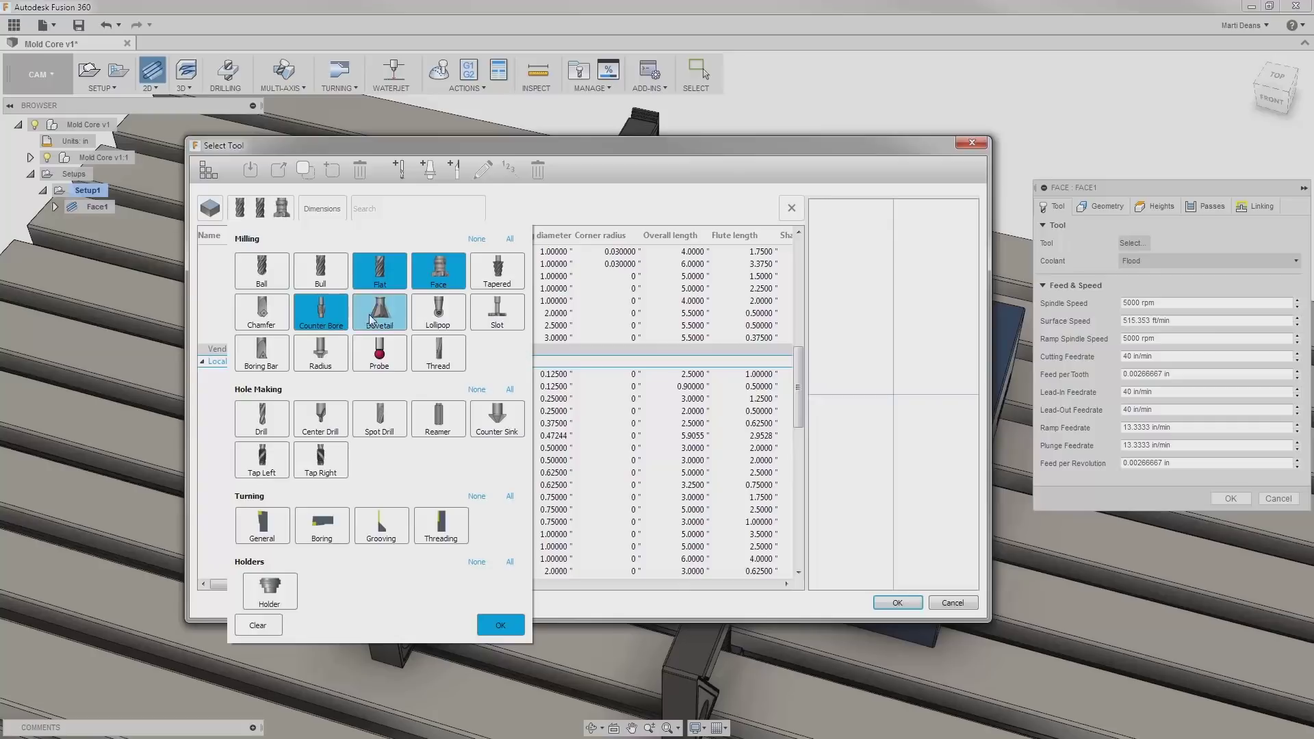
left_click(477, 239)
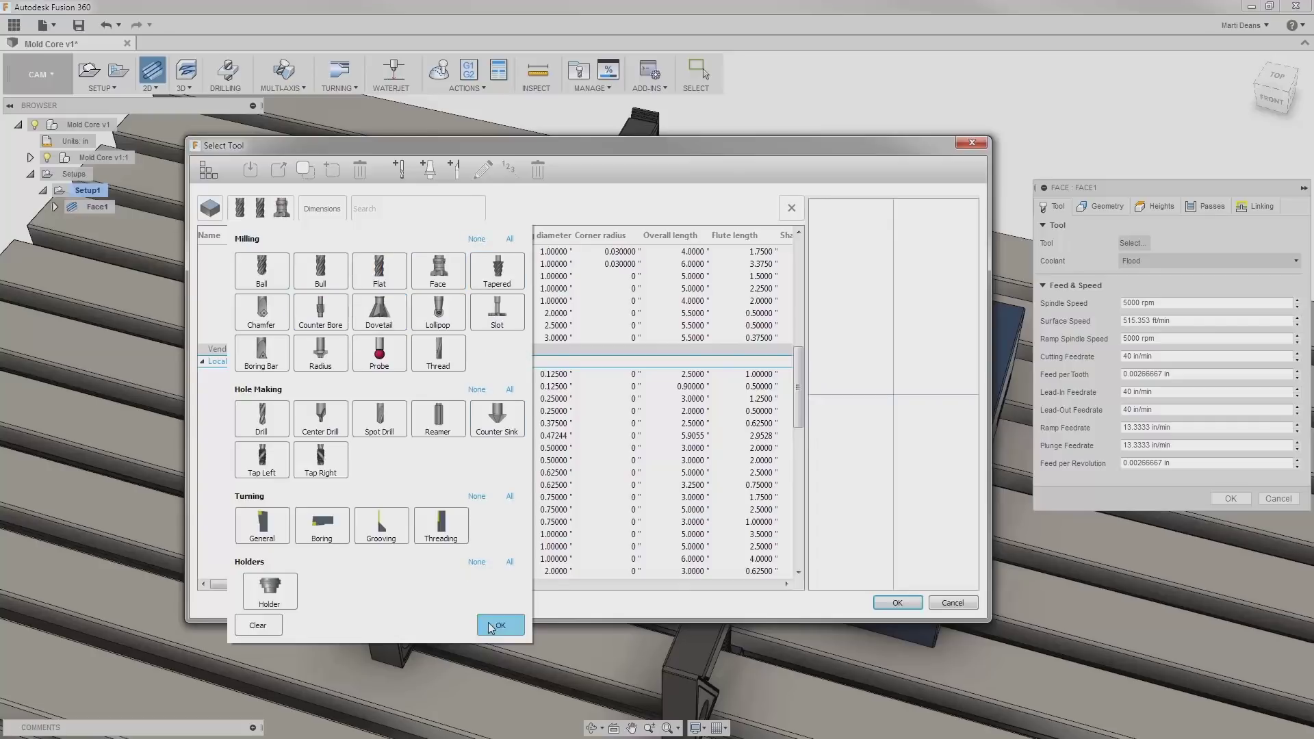
left_click(501, 624)
- Pick the 2" face mill, tool #171, from the full tool list
scroll(462, 335, "down", 12)
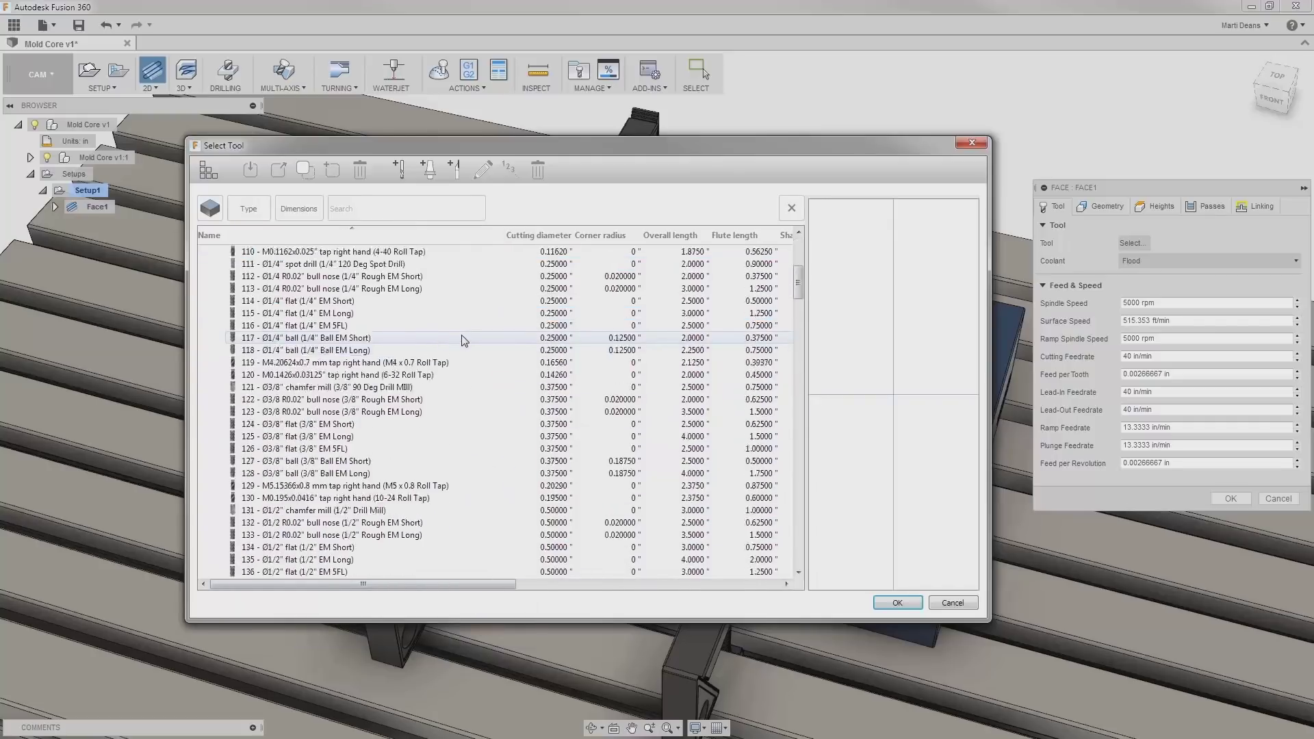
scroll(462, 340, "down", 12)
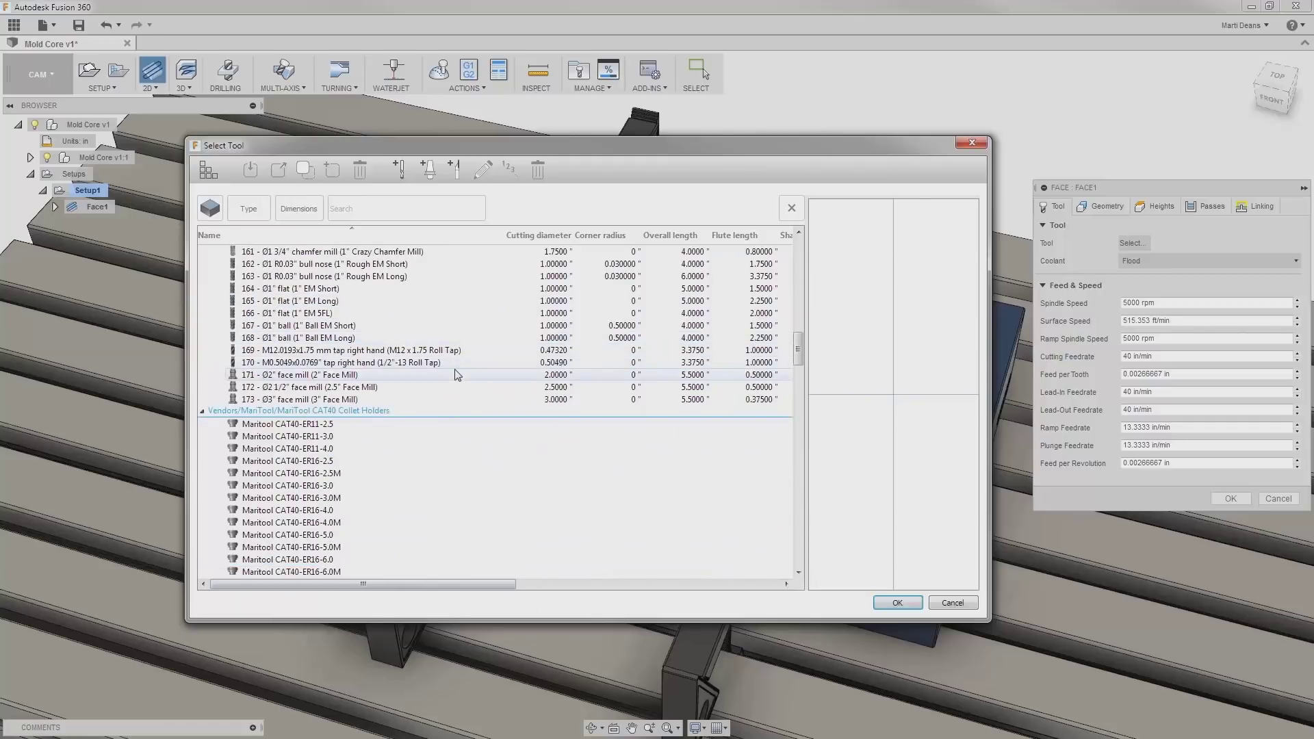
left_click(457, 375)
- Confirm face mill #171, review Geometry, Heights, Passes and Linking, and generate Face1
left_click(893, 603)
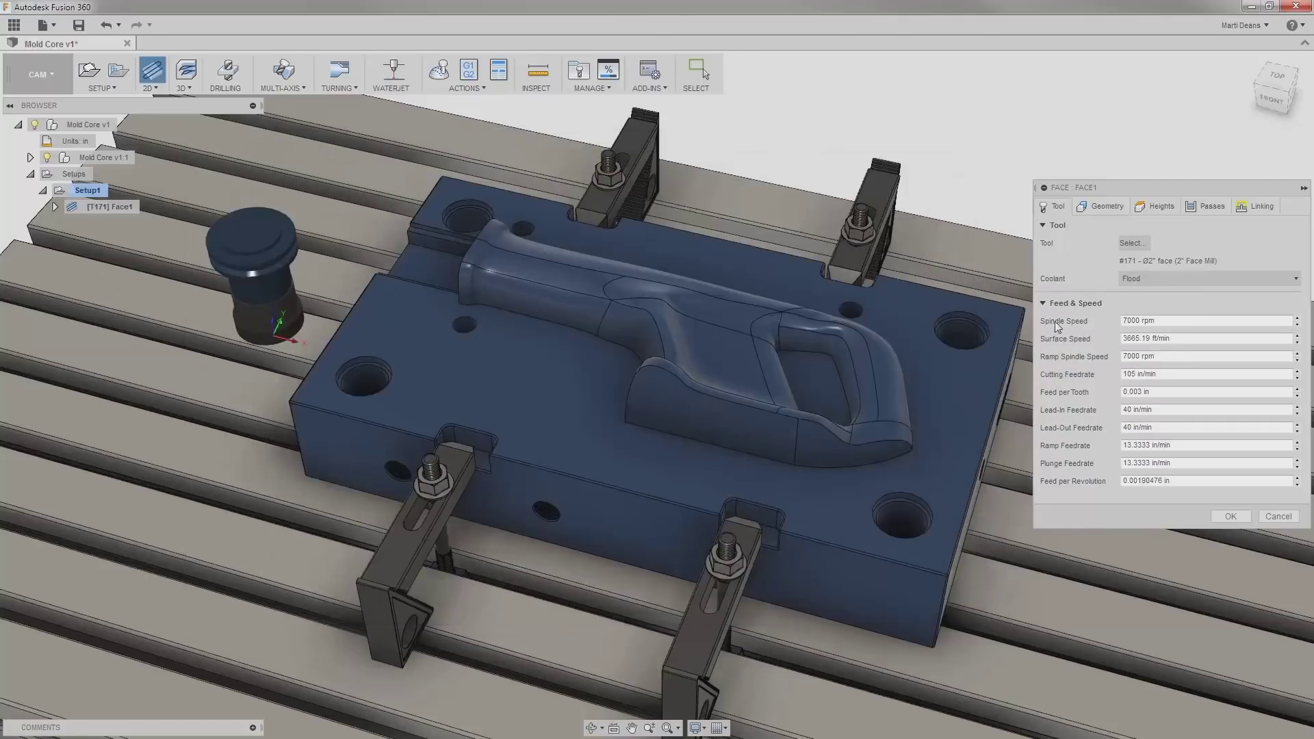
left_click(1099, 209)
left_click(1143, 212)
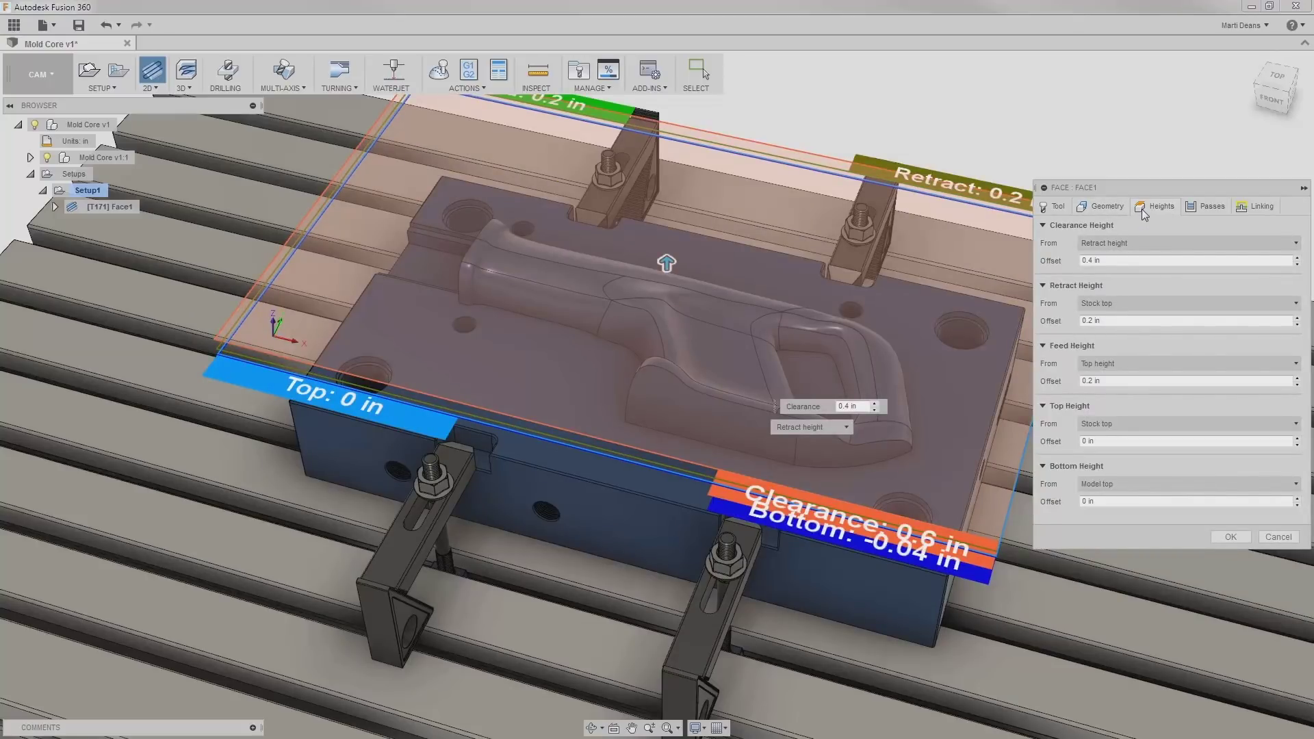
left_click(1203, 208)
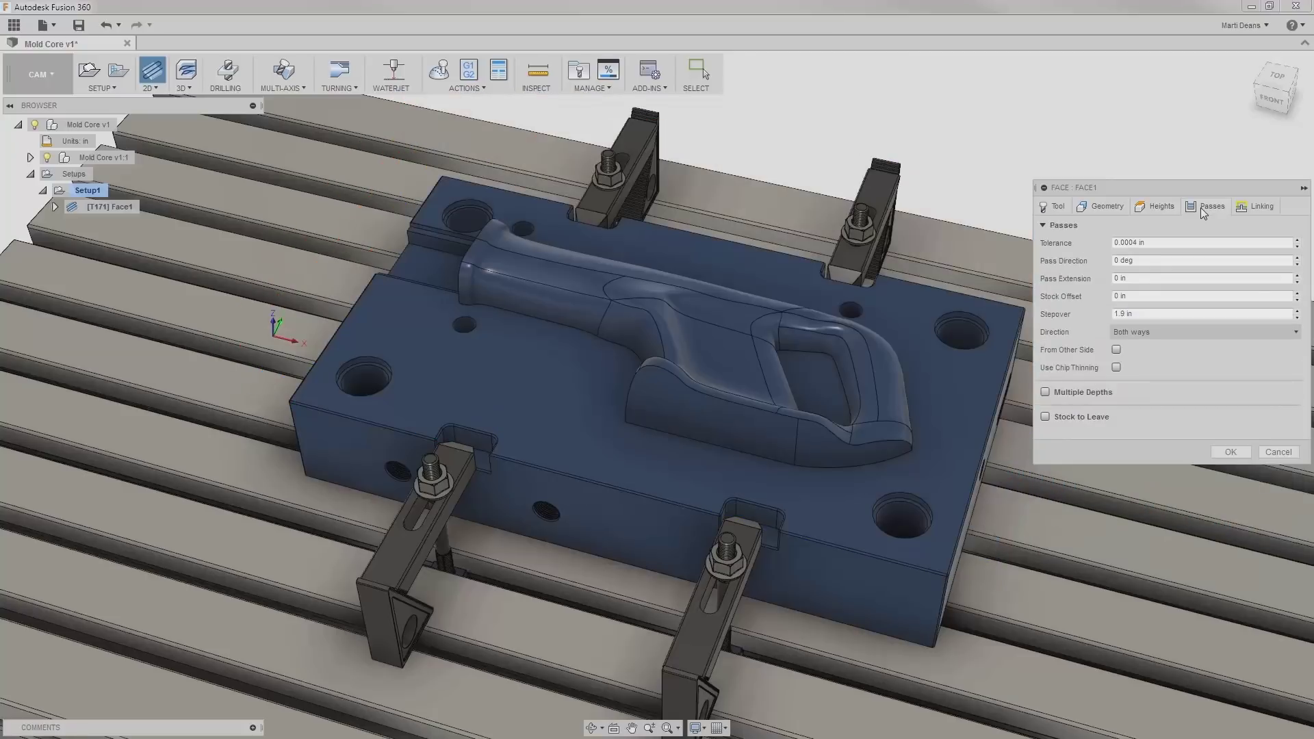
left_click(1250, 207)
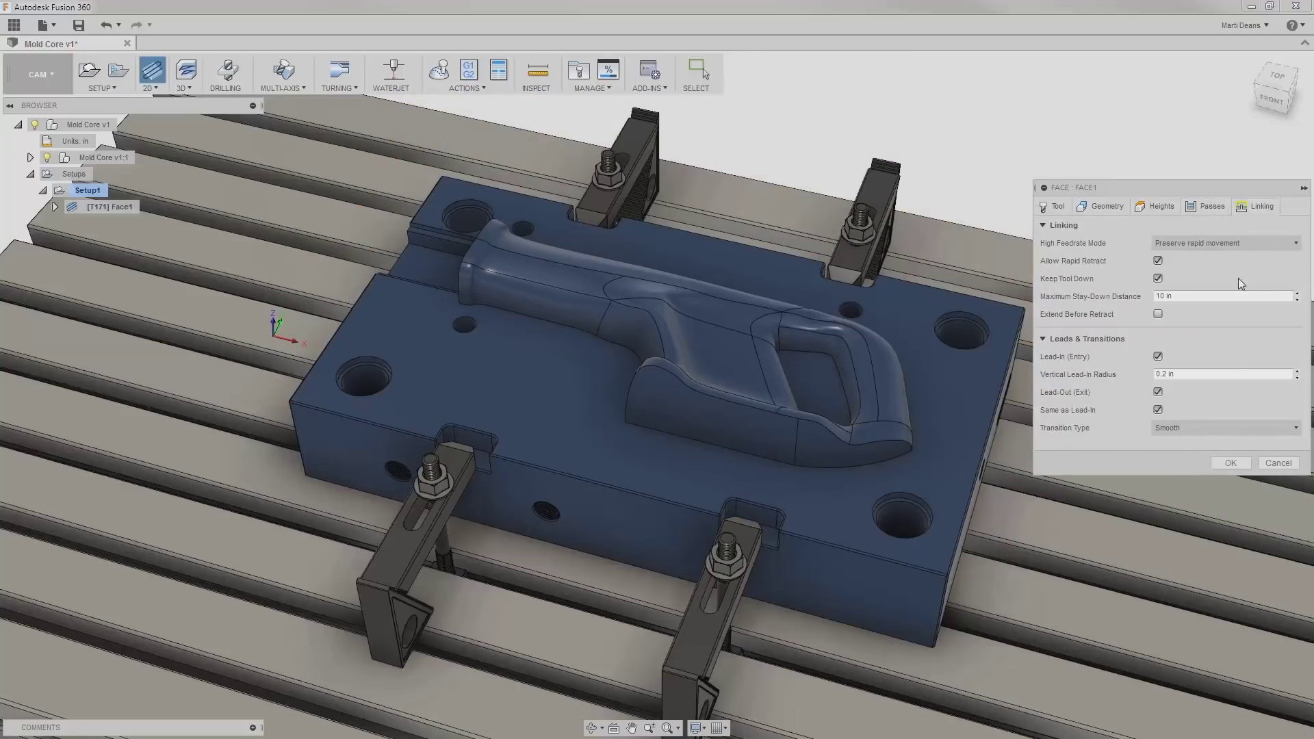
left_click(1227, 463)
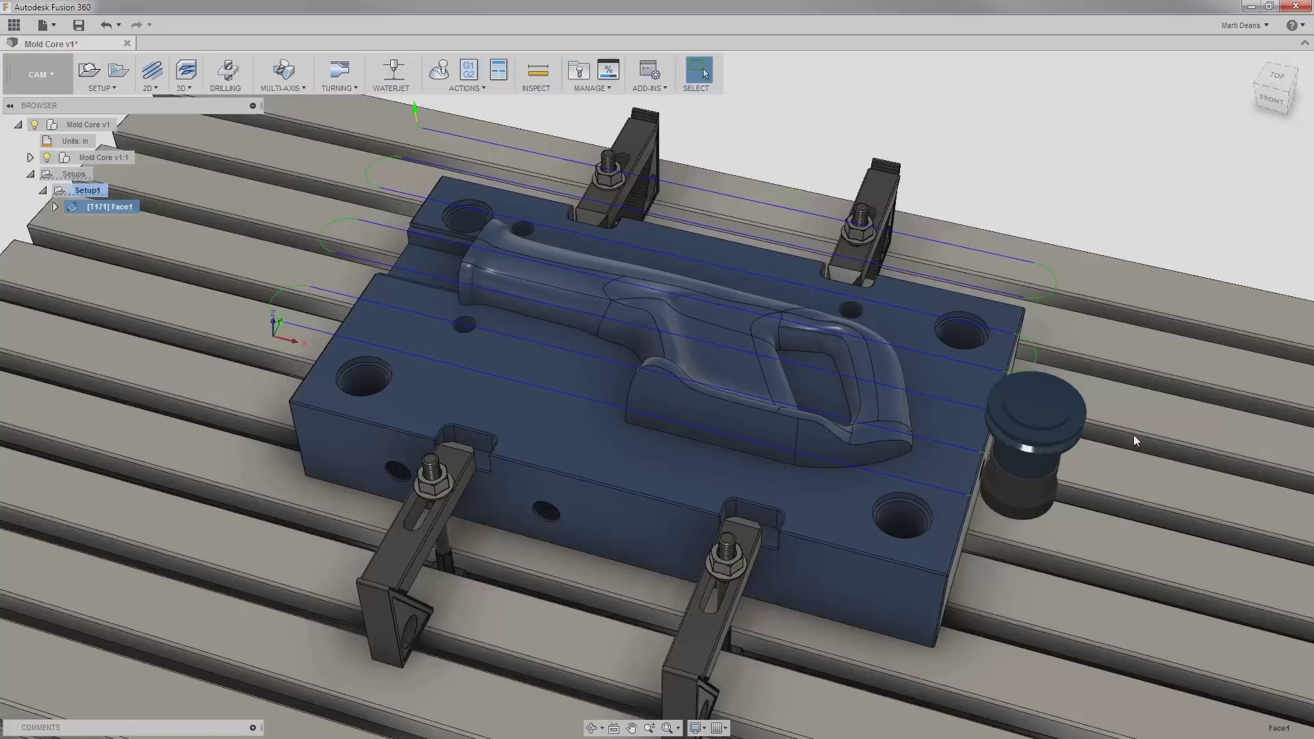
- Create a 3D Adaptive Clearing operation, Adaptive2, using tool #1, the Ø3/4" R0.09" bull nose
left_click(179, 91)
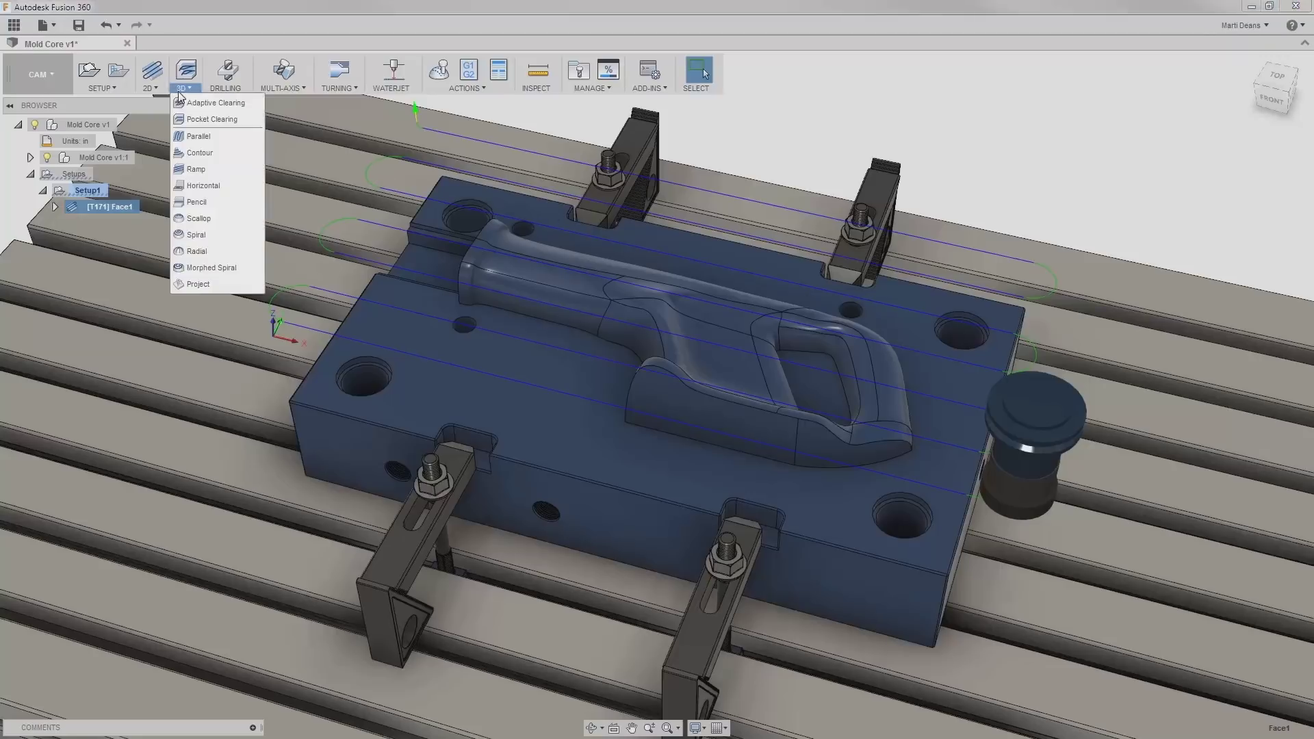
left_click(183, 74)
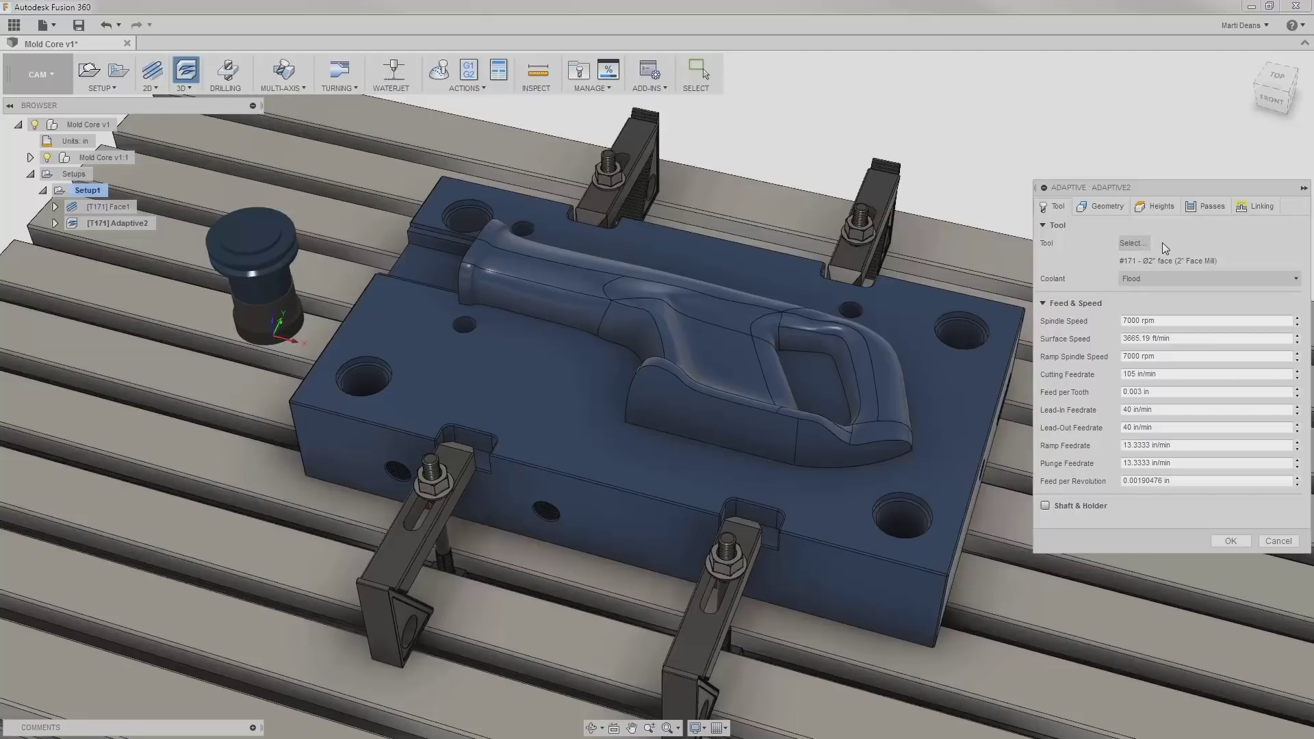
left_click(1144, 243)
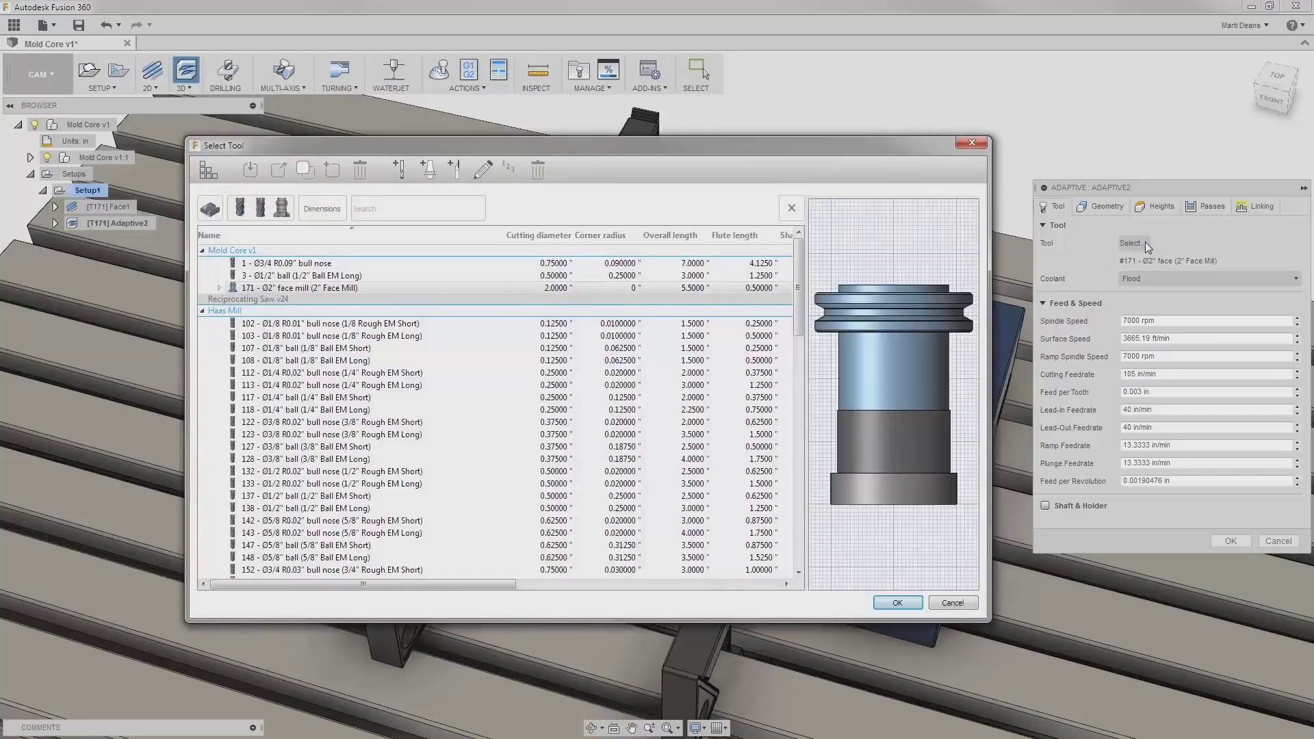
left_click(753, 263)
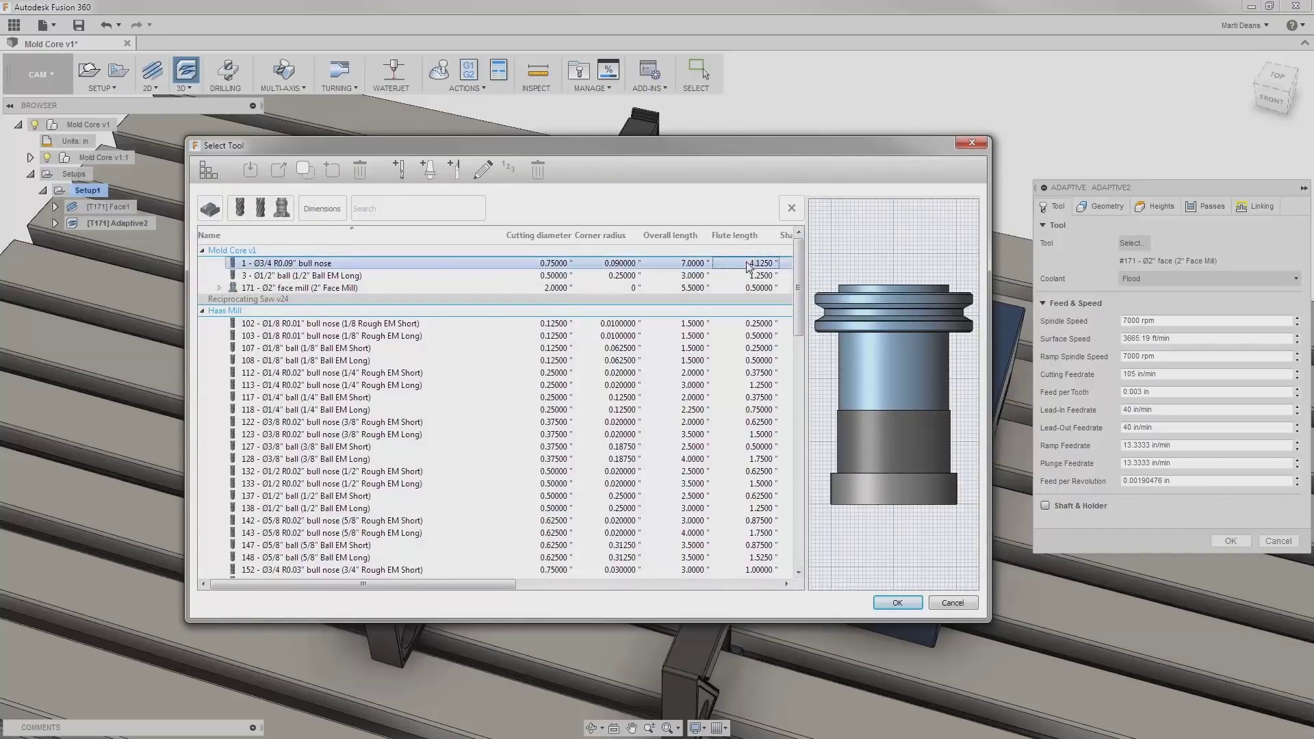
left_click(897, 604)
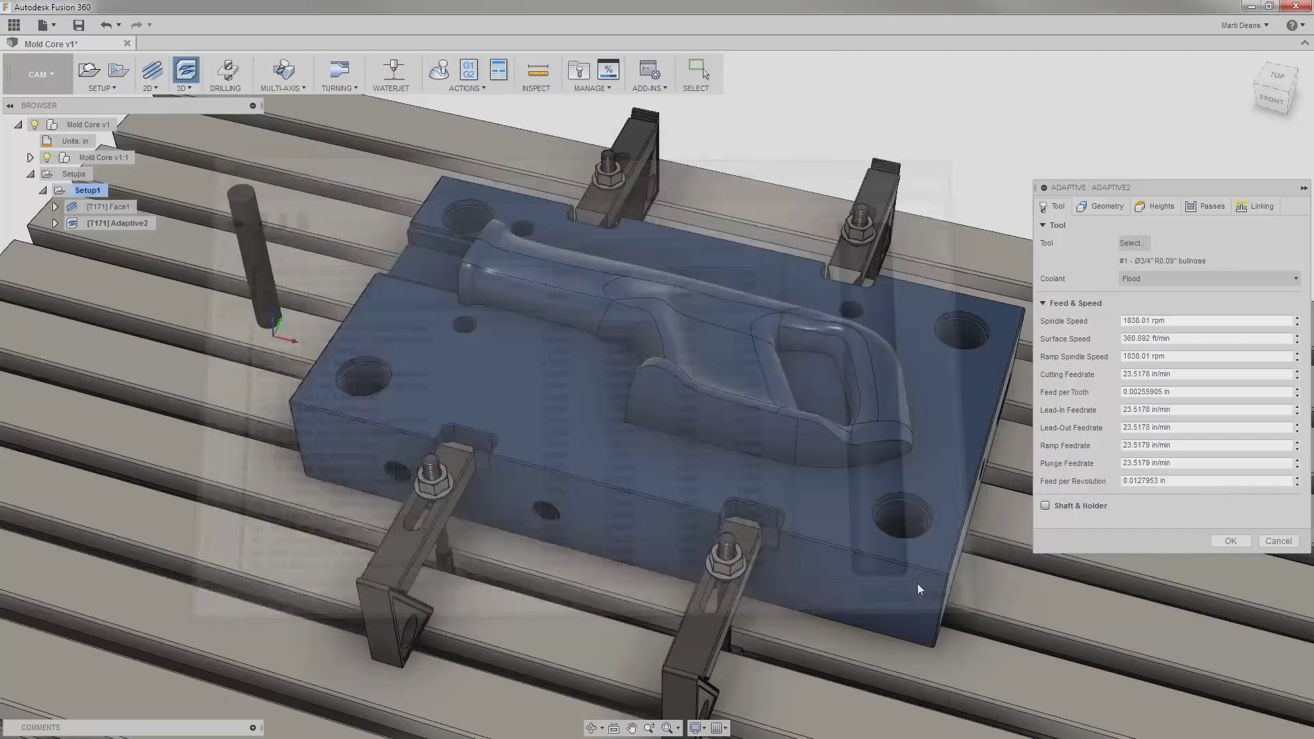
left_click(1101, 206)
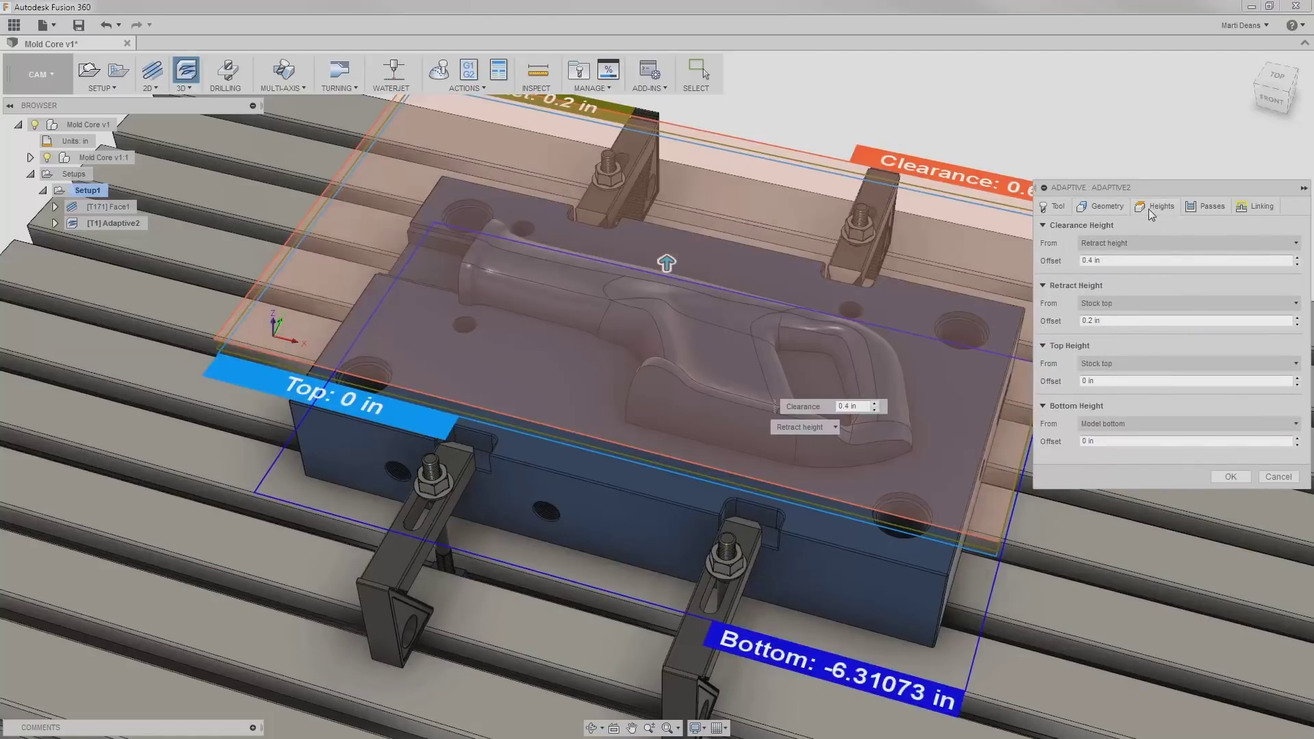
- Set Adaptive2's top height from Model top and bottom height from the selected flat parting face
left_click(1157, 361)
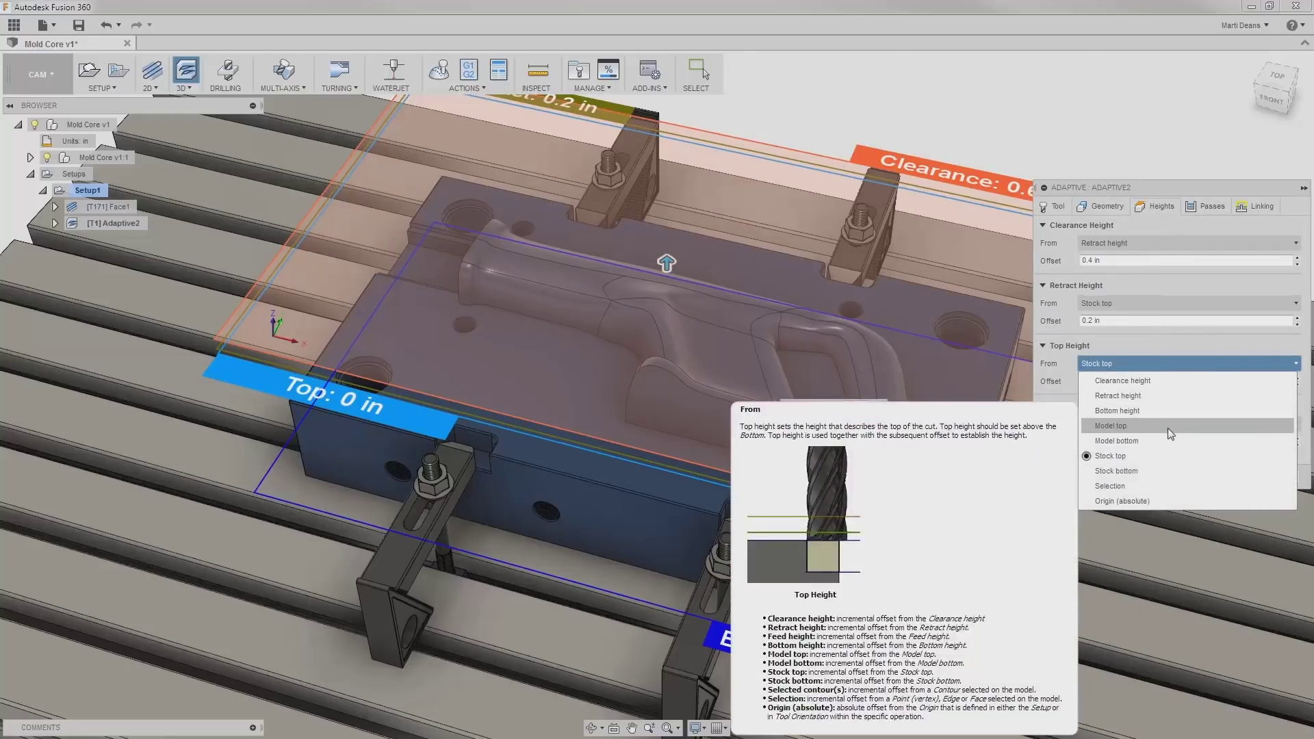
left_click(1168, 427)
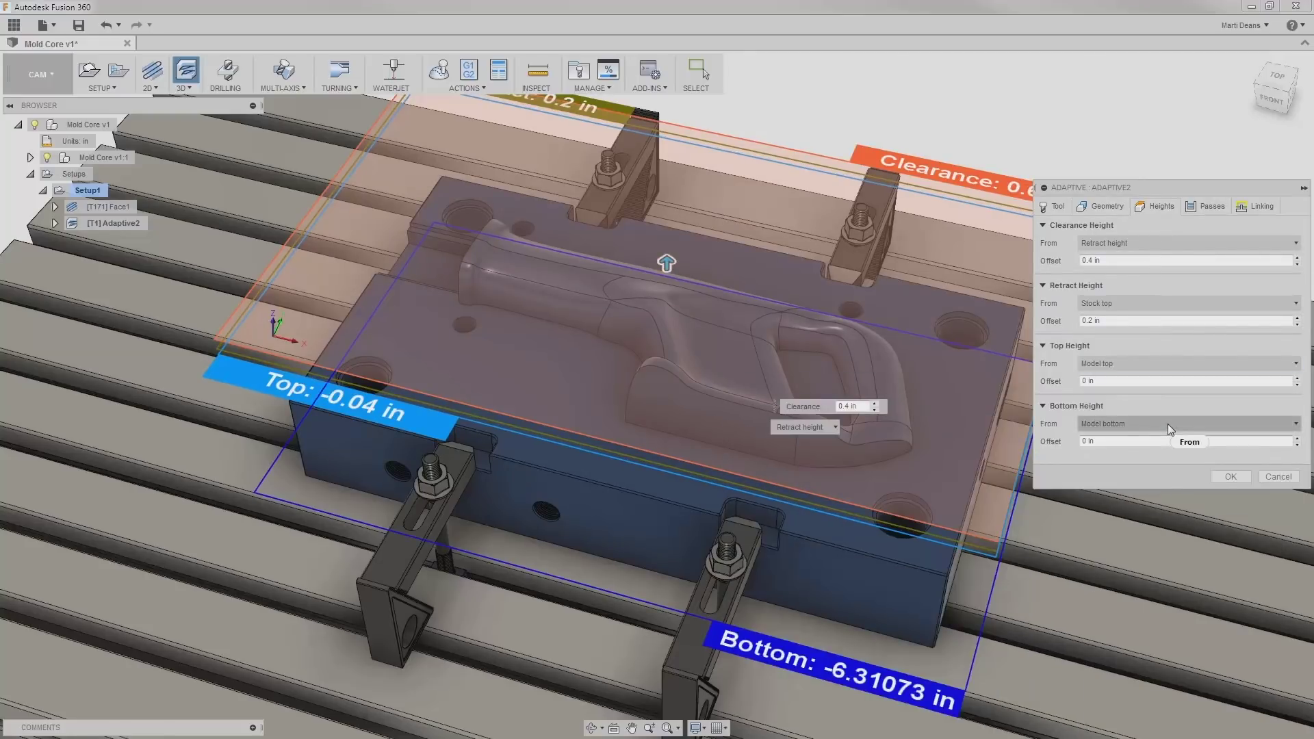
left_click(1168, 424)
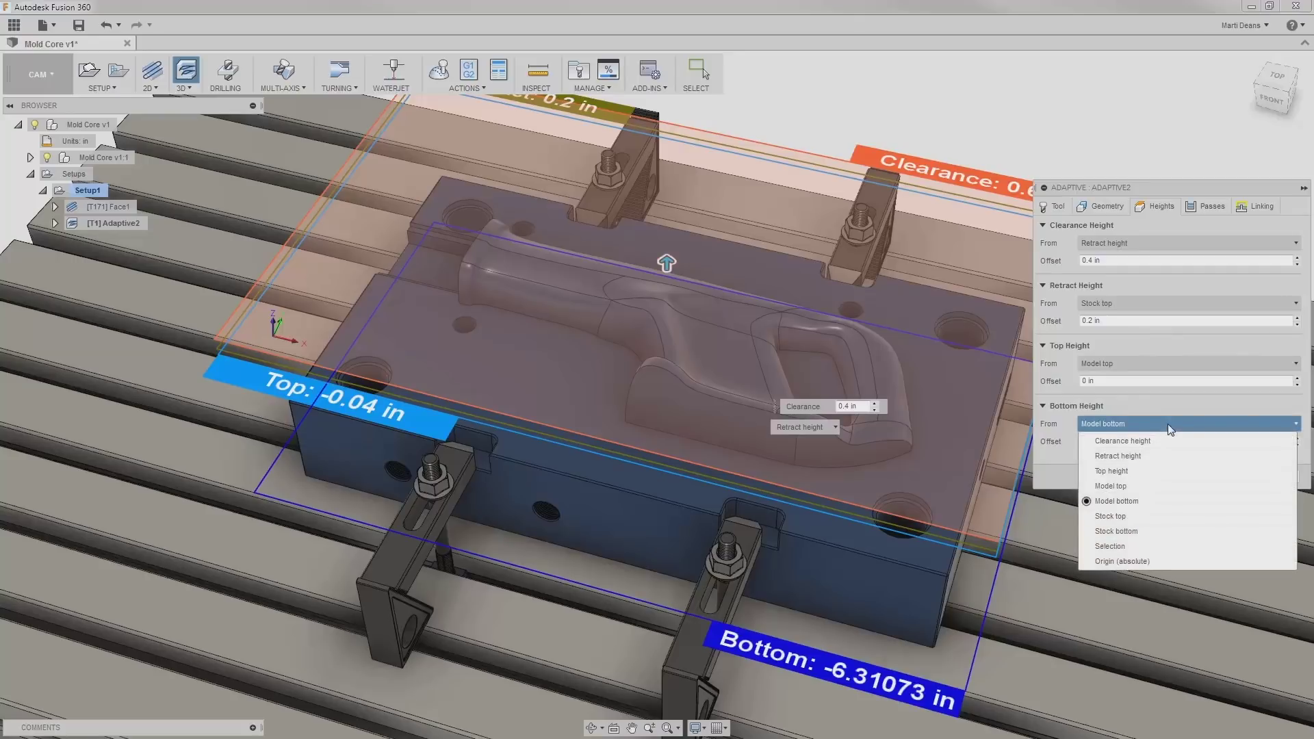
left_click(1169, 545)
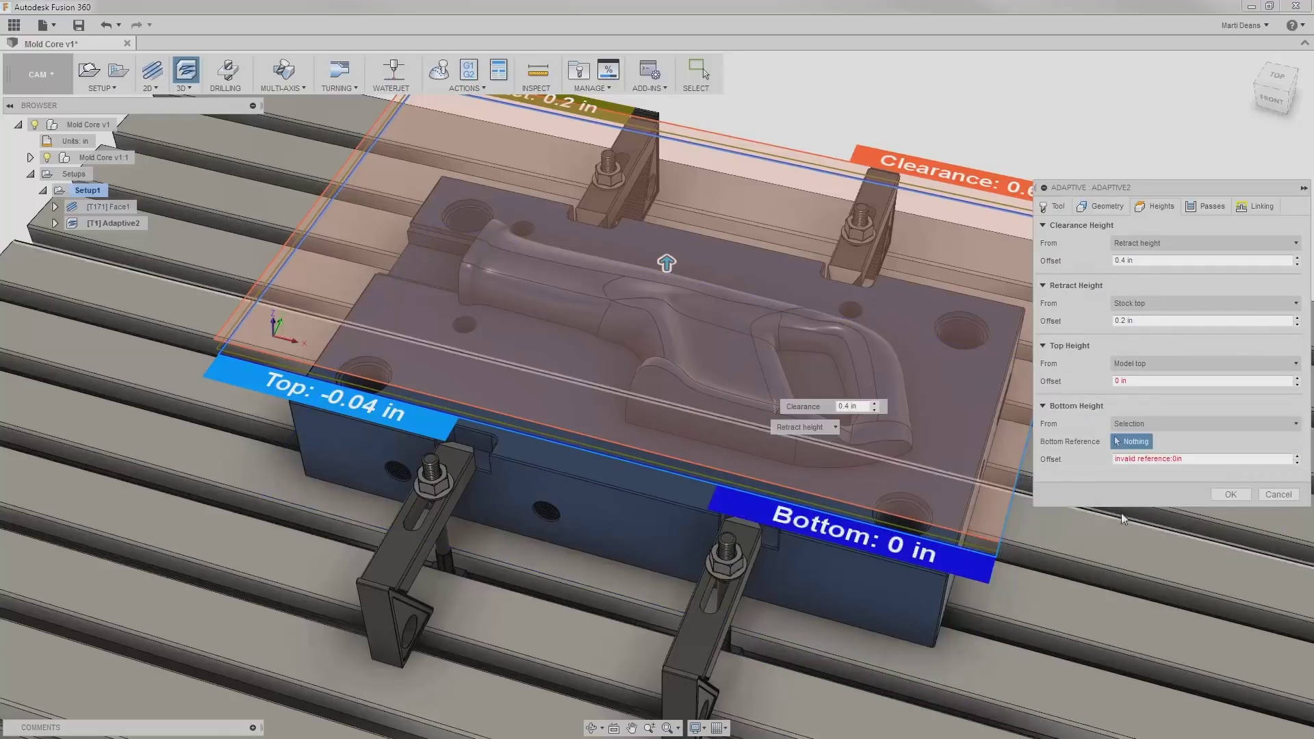
left_click(956, 441)
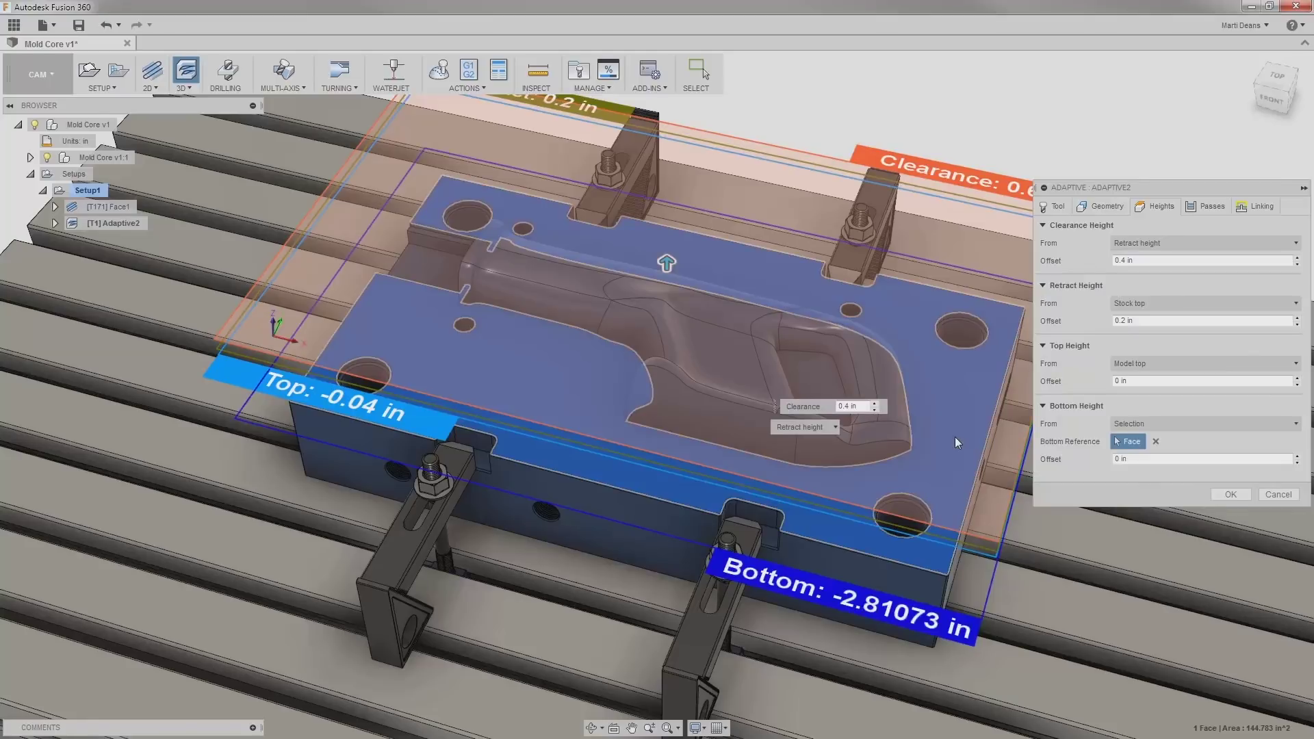
- Set Optimal Load to the expression tool_diameter * 0.3 (0.225 in) and save it as default
left_click(1203, 207)
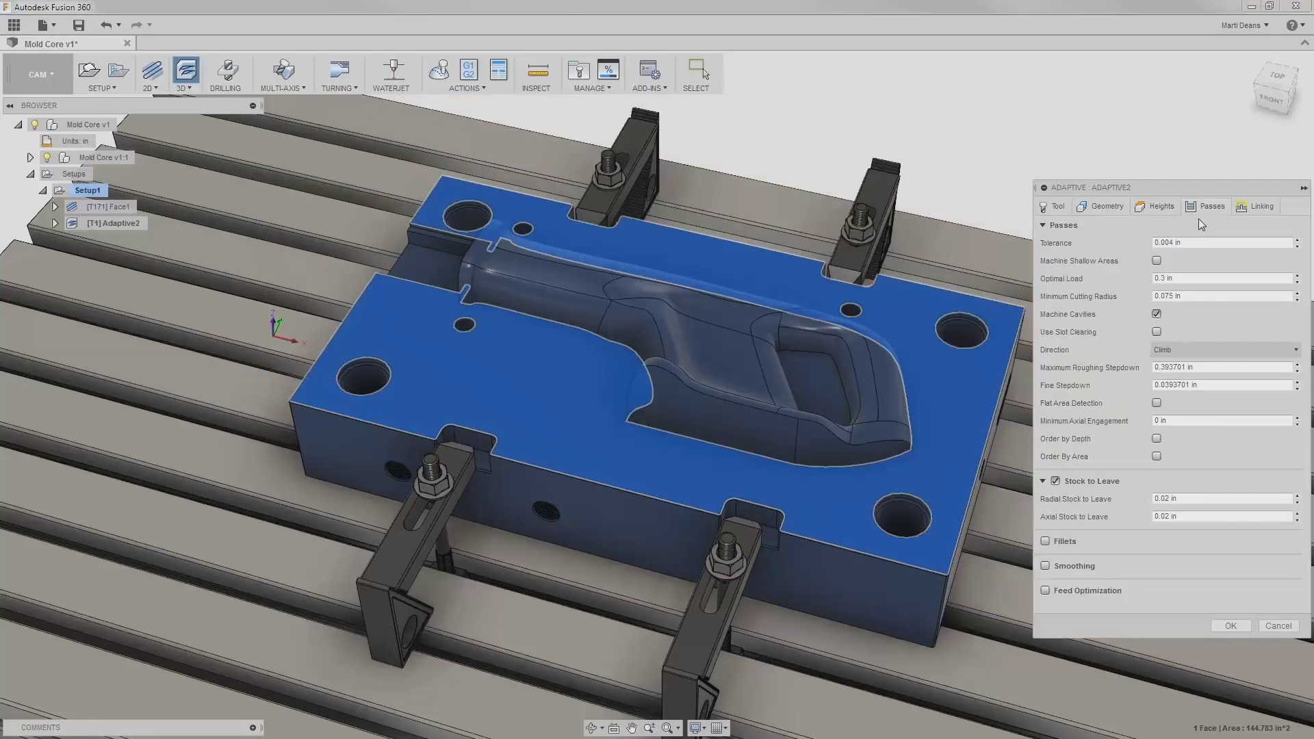
left_click(1194, 279)
right_click(1194, 281)
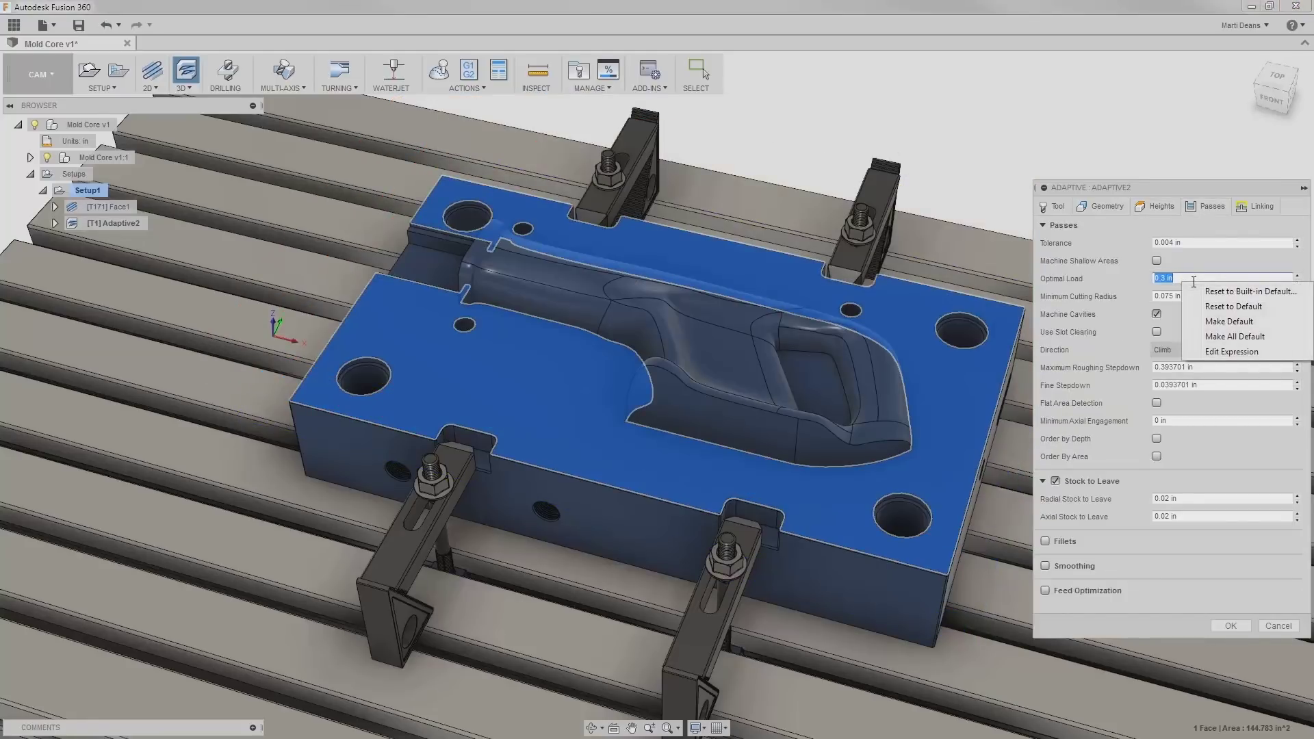
left_click(1192, 353)
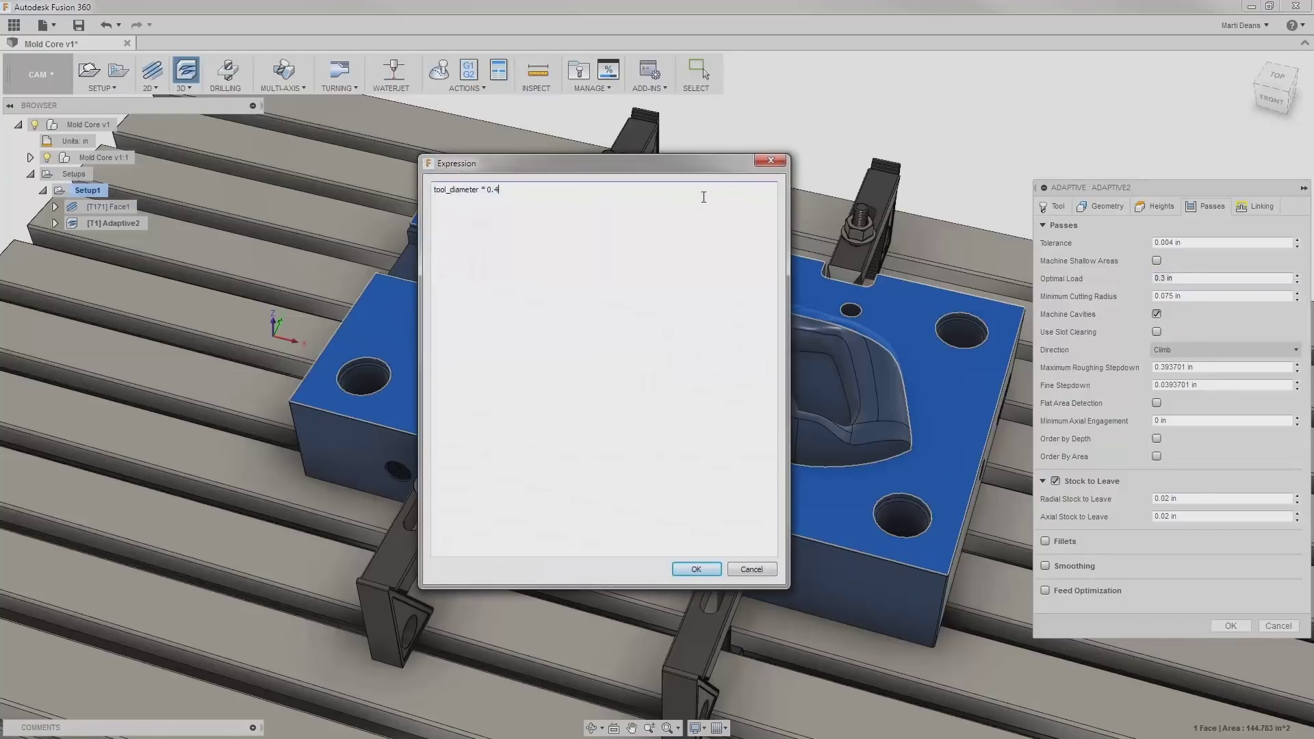
left_click(712, 569)
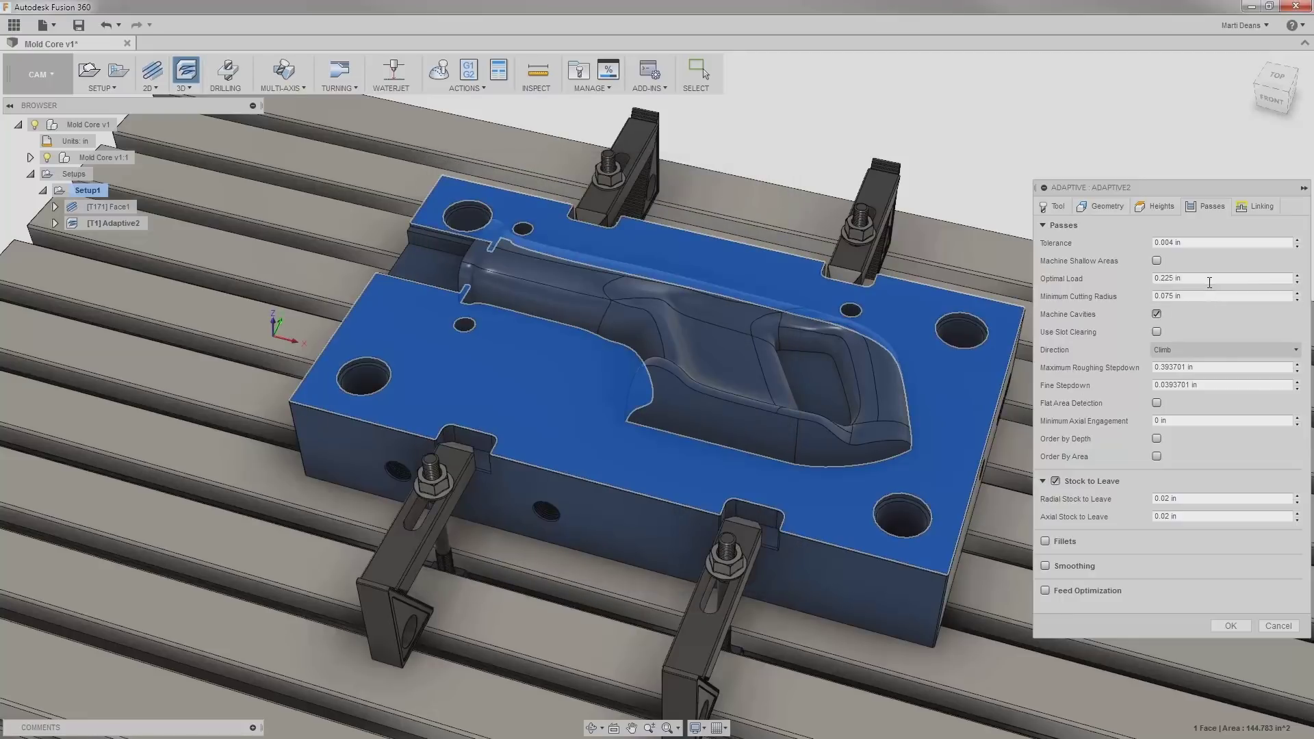
right_click(1211, 281)
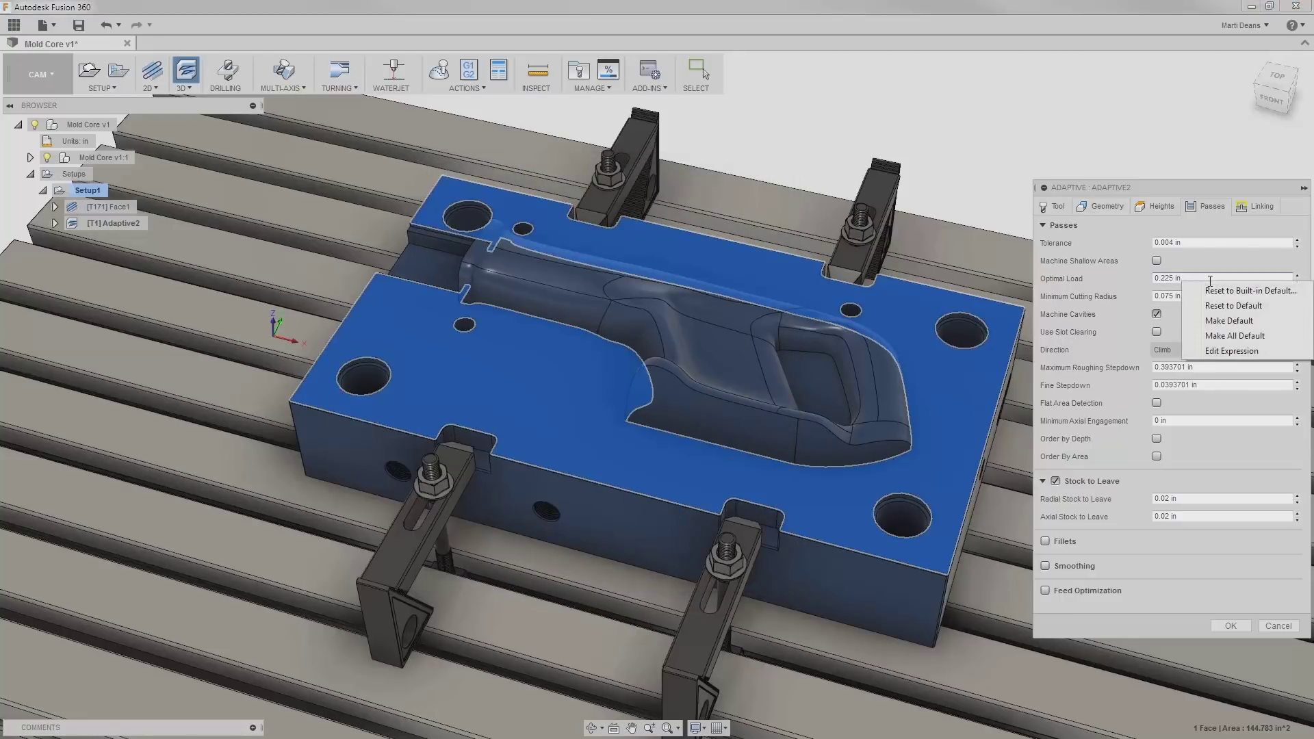
left_click(1212, 322)
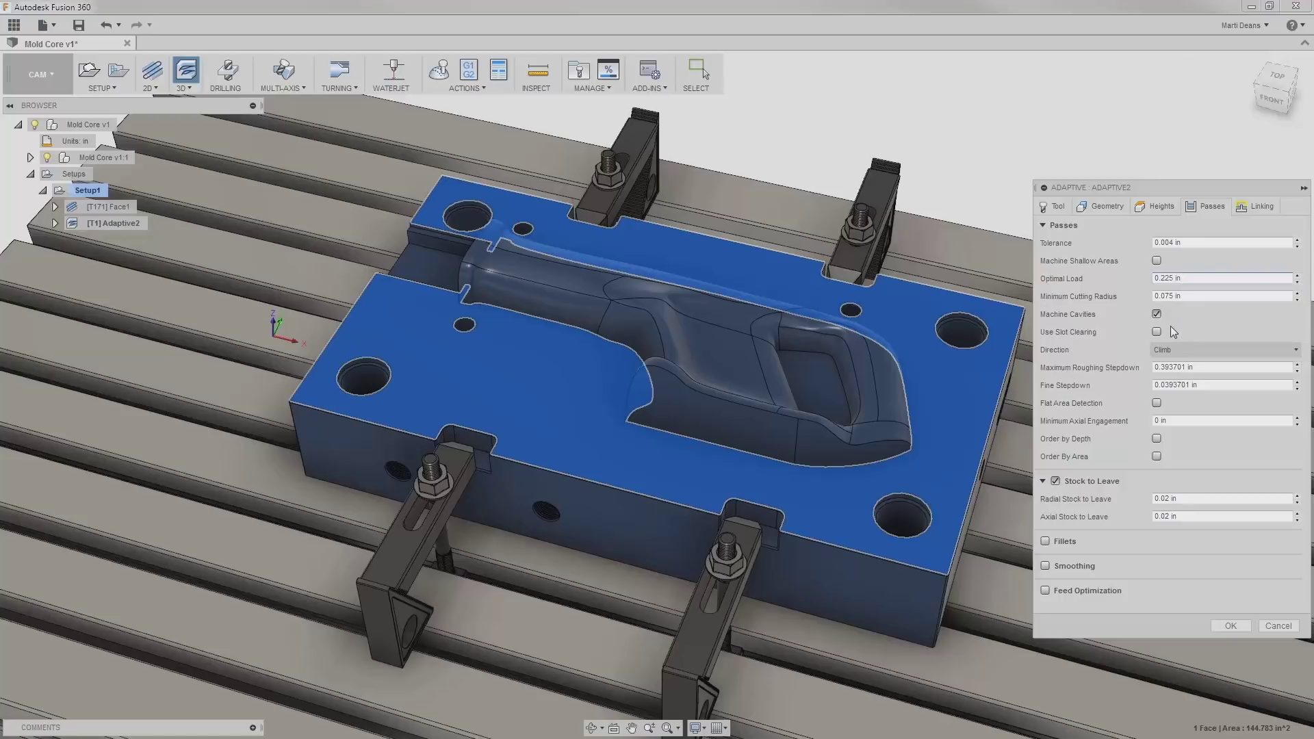
- Set Maximum Roughing Stepdown to the expression tool_fluteLength (4.125 in)
right_click(1188, 368)
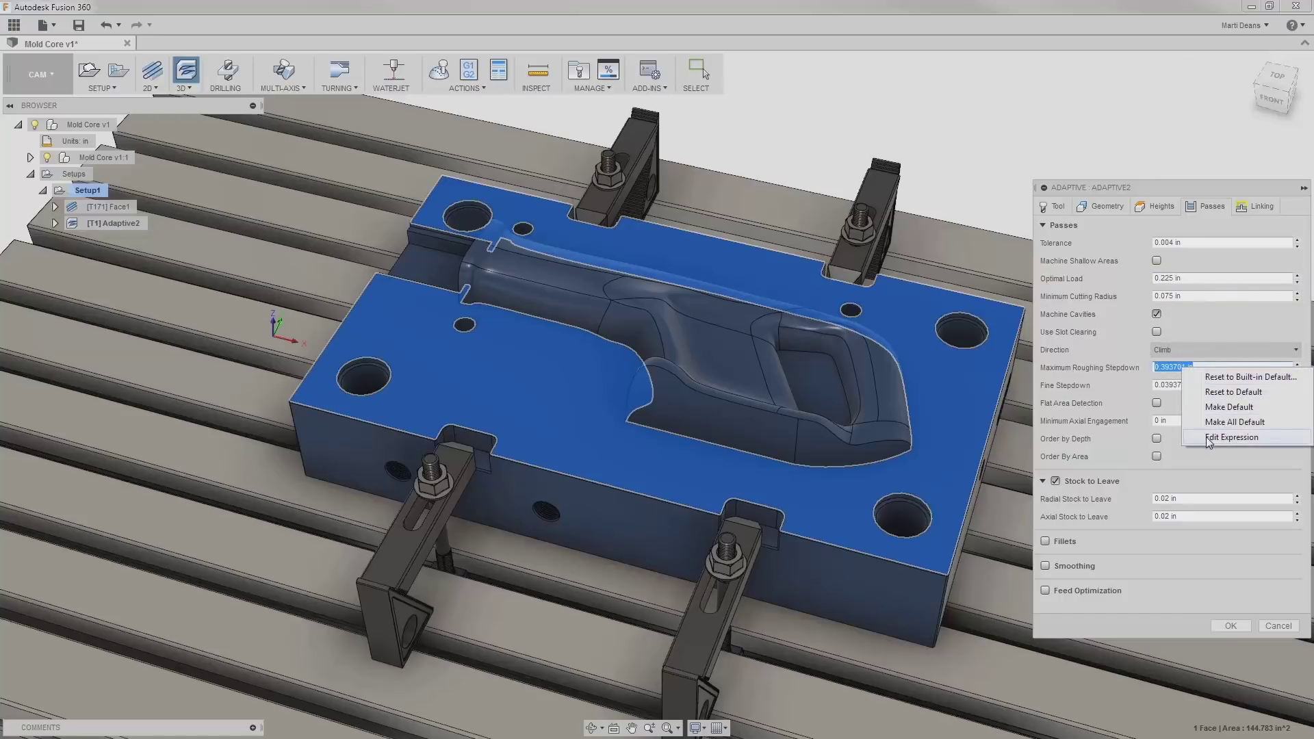
left_click(1207, 439)
left_click_drag(548, 190, 427, 188)
type("tool")
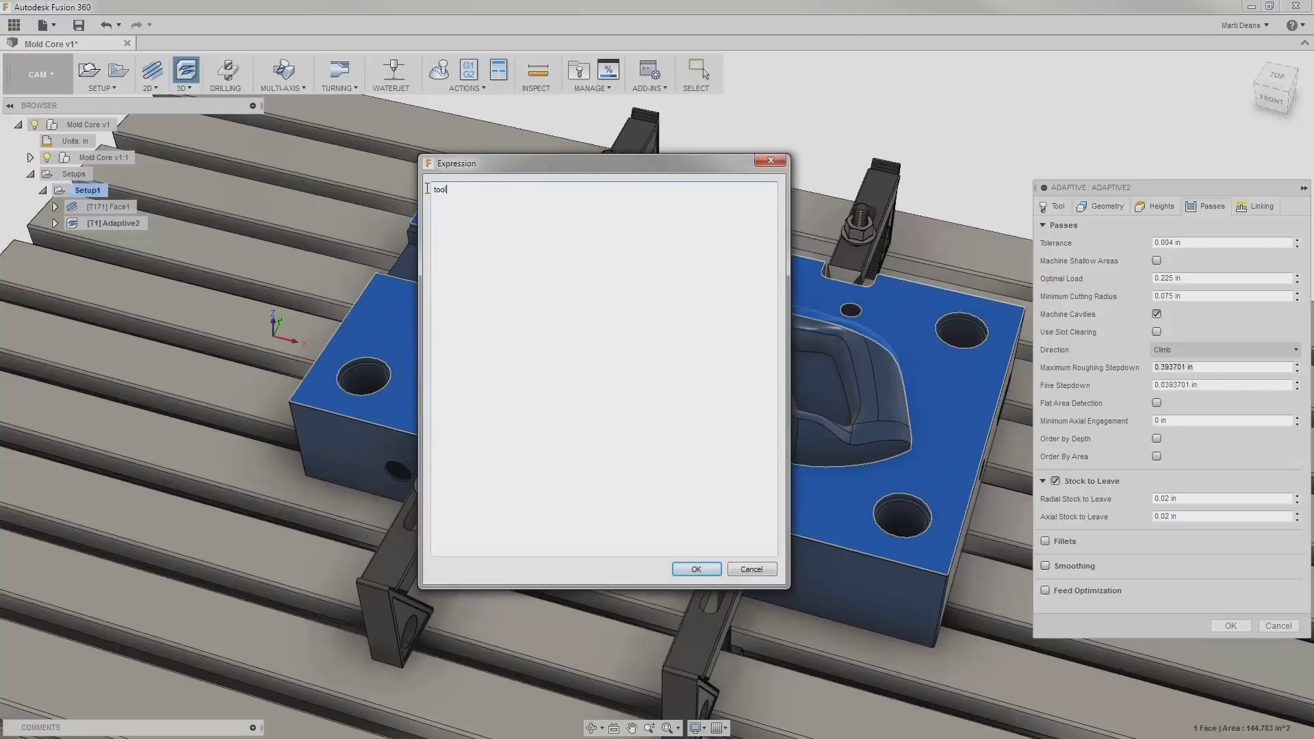
type("_fluteLength")
left_click(693, 568)
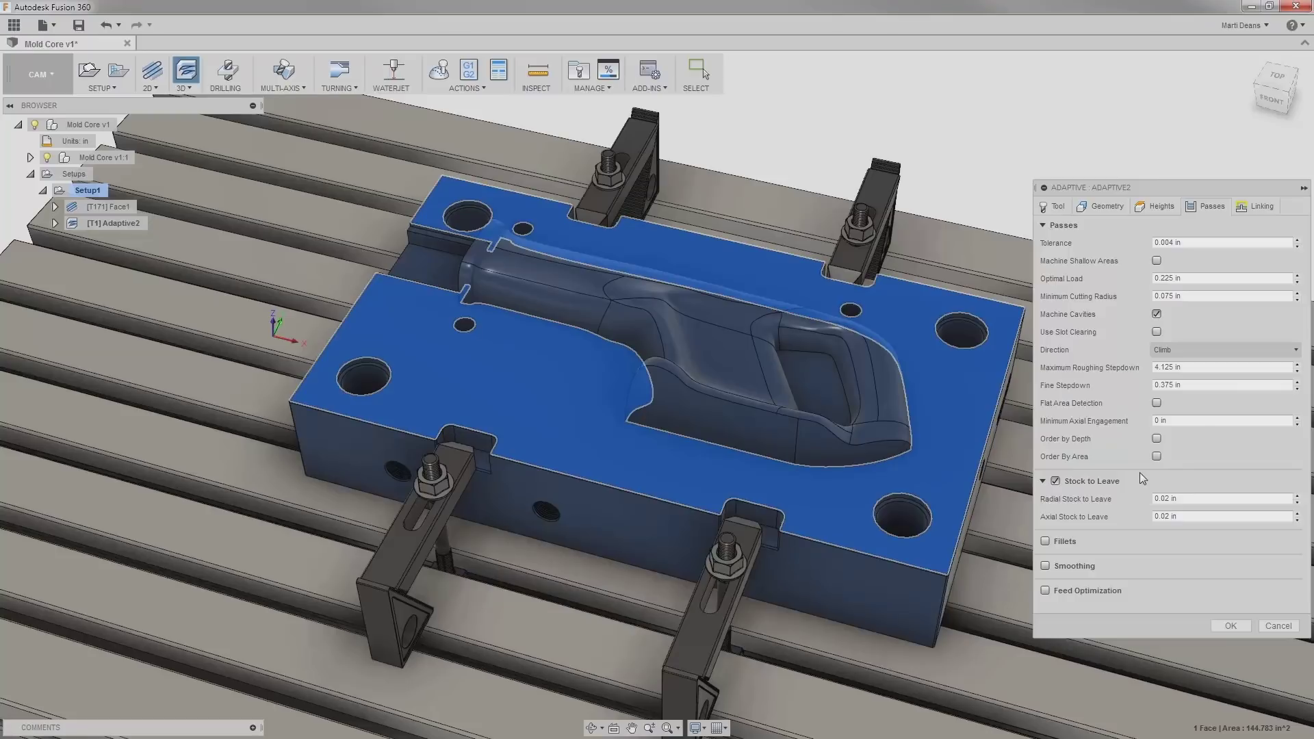
left_click(1263, 206)
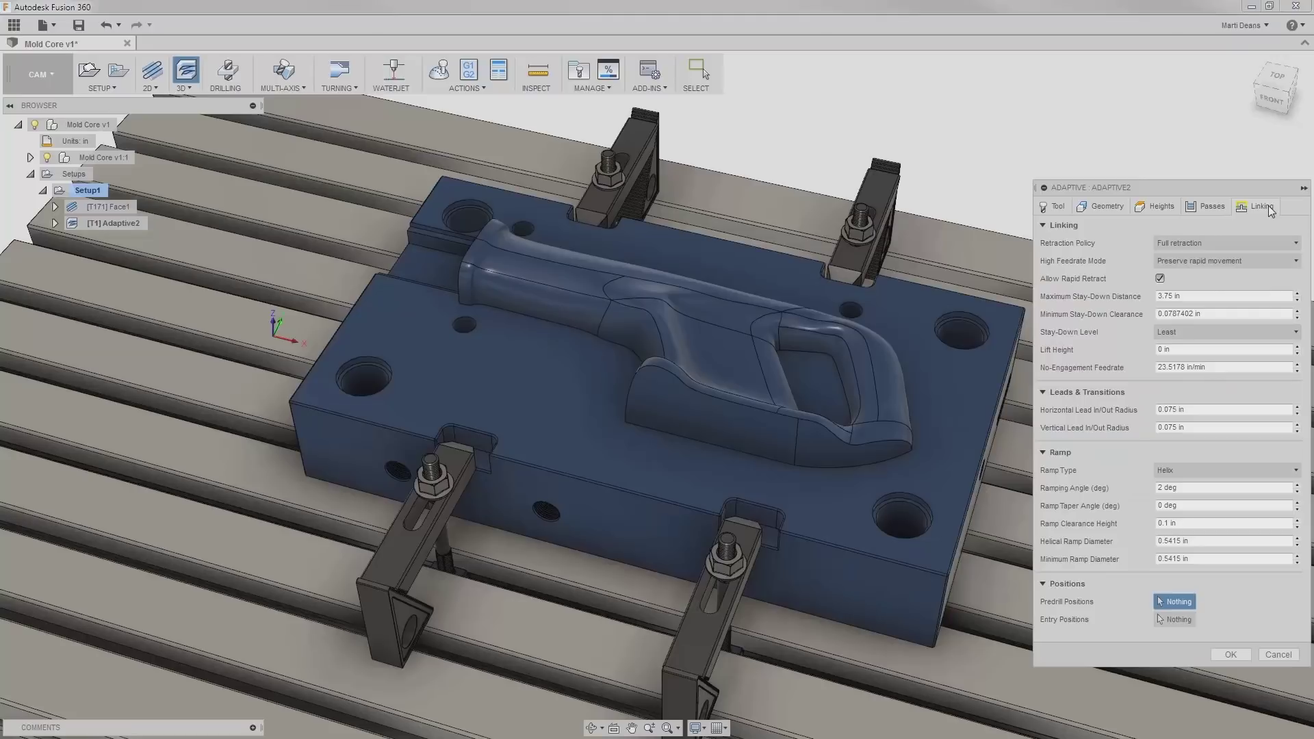
- Set maximum stay-down distance 20 in, minimum stay-down clearance 0.1 in and stay-down level 80%
left_click(1172, 297)
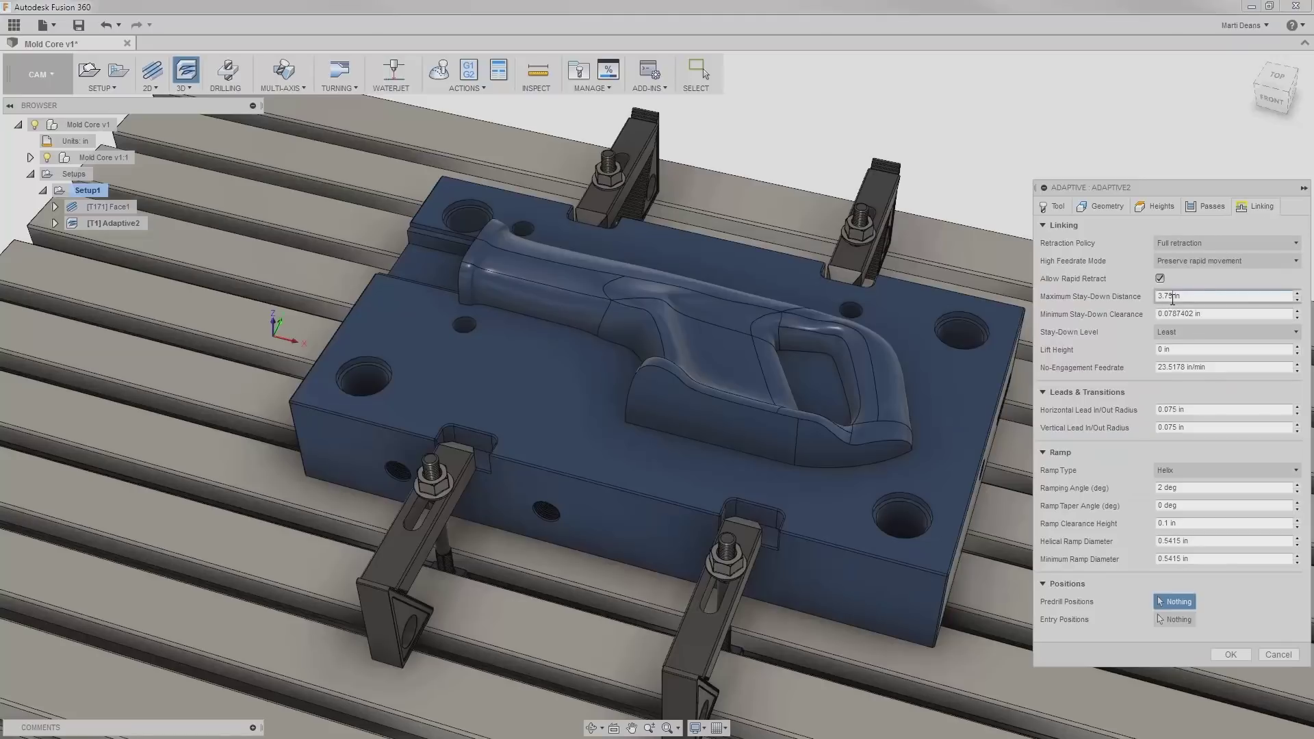
double_click(1173, 297)
left_click_drag(1195, 314, 1162, 314)
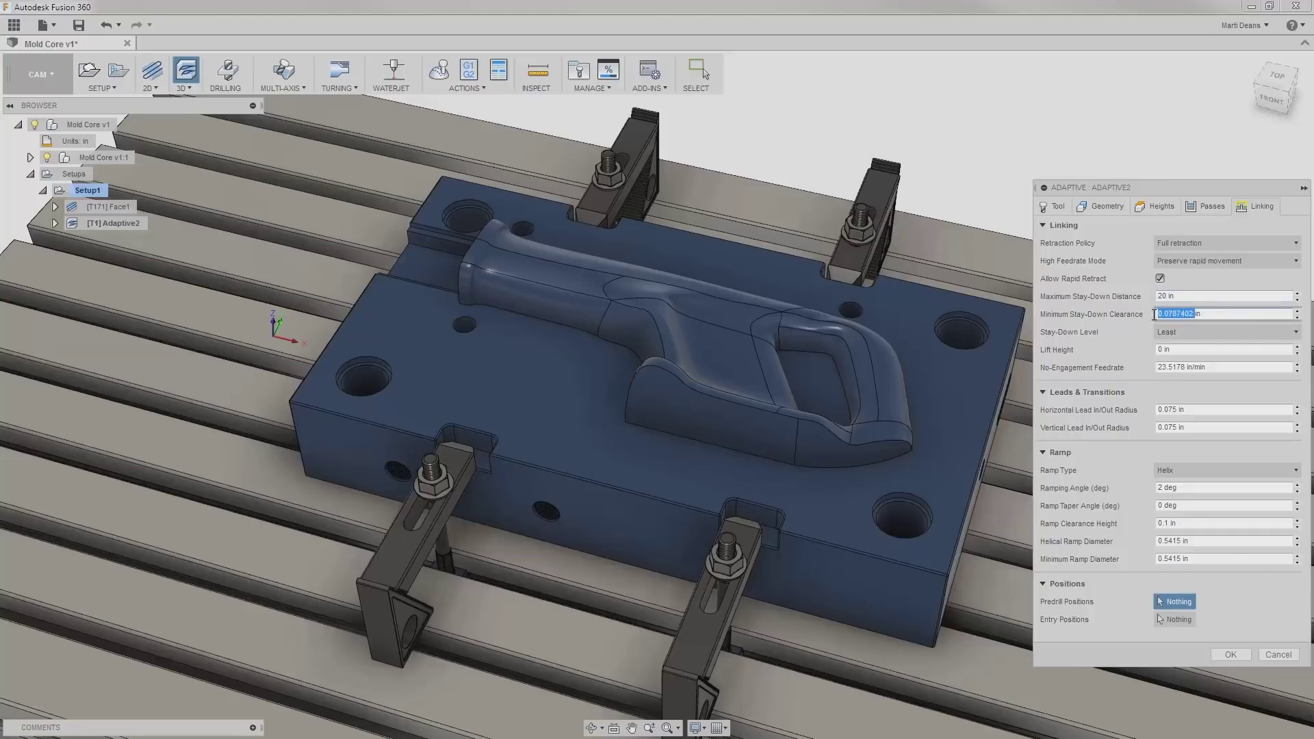
type(".1")
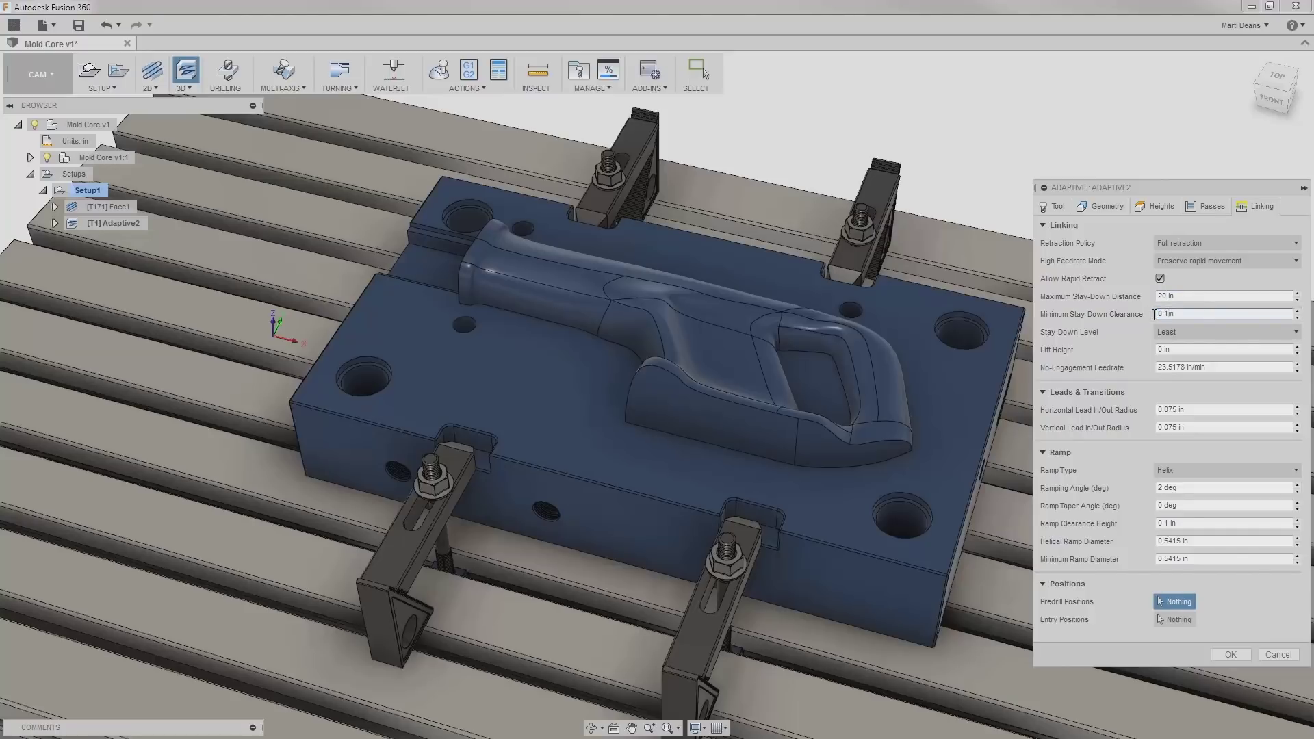
left_click(1188, 330)
left_click(1193, 470)
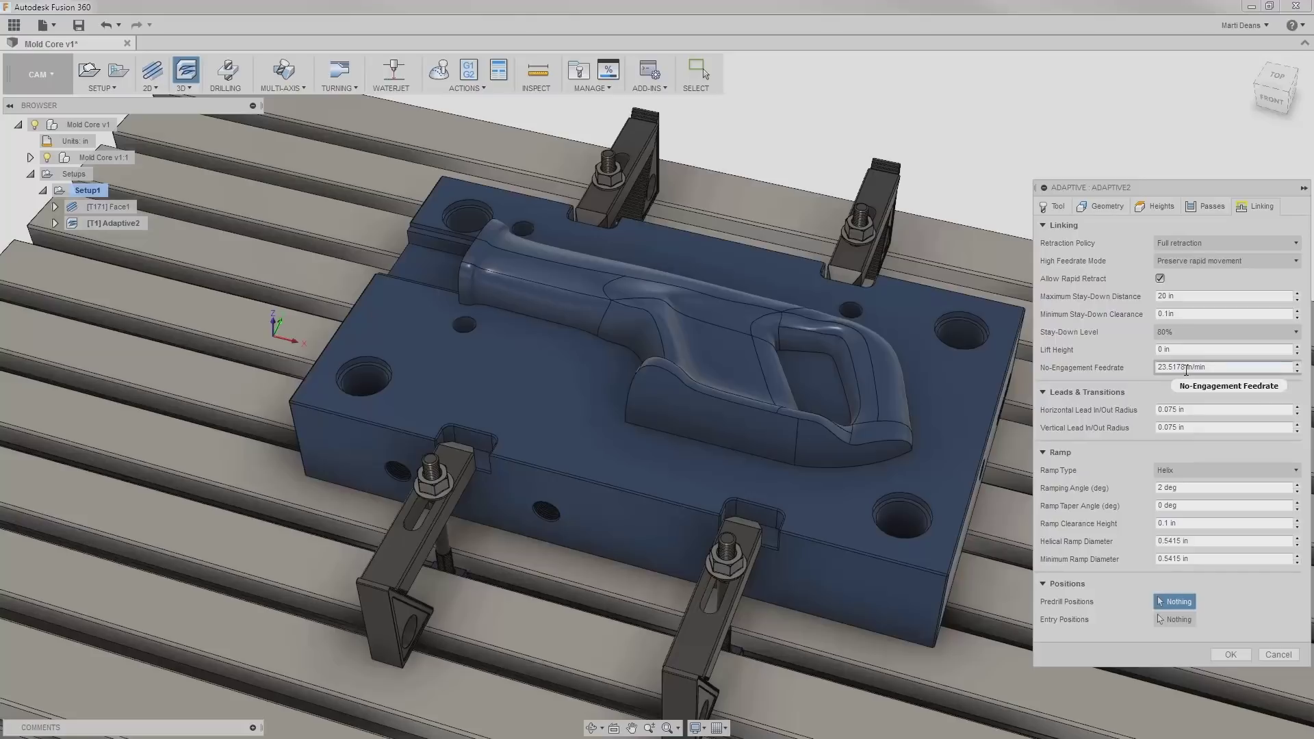
- Set the no-engagement feedrate to 250 in/min and generate the Adaptive2 toolpath
left_click_drag(1185, 368, 1145, 369)
type("250")
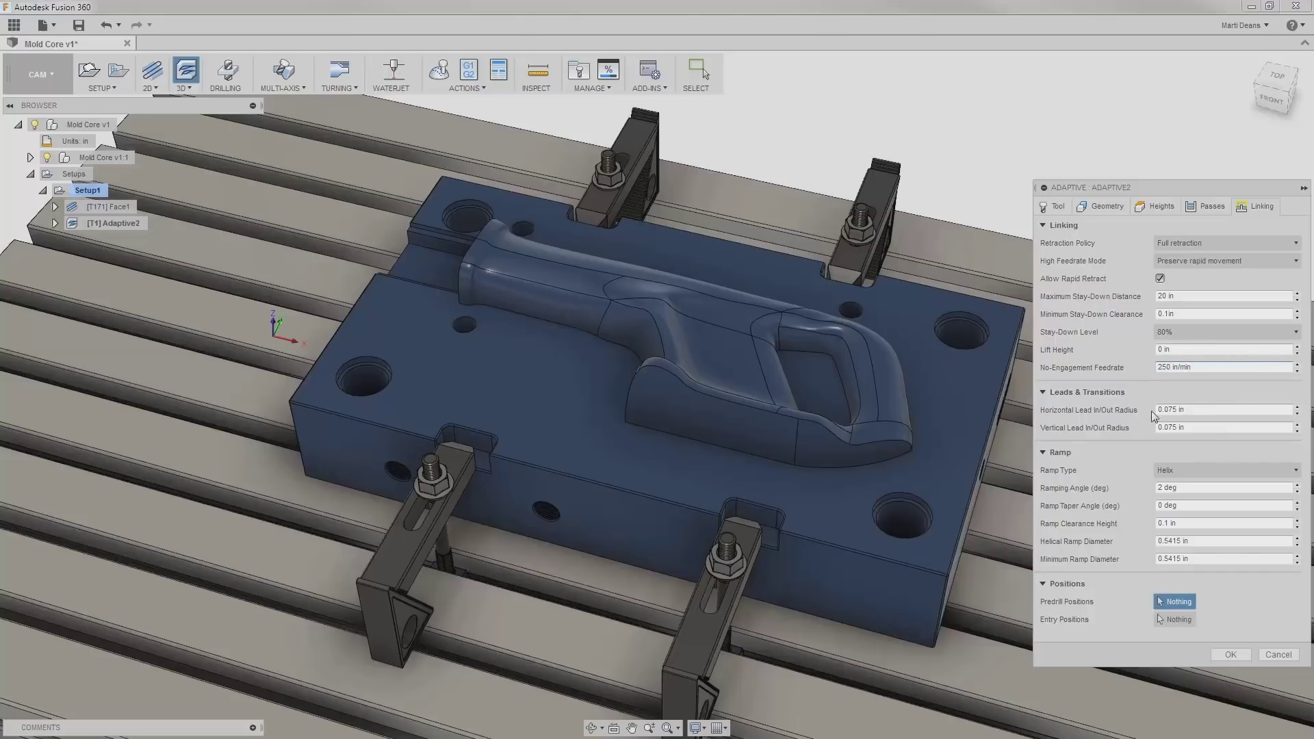
left_click(1225, 654)
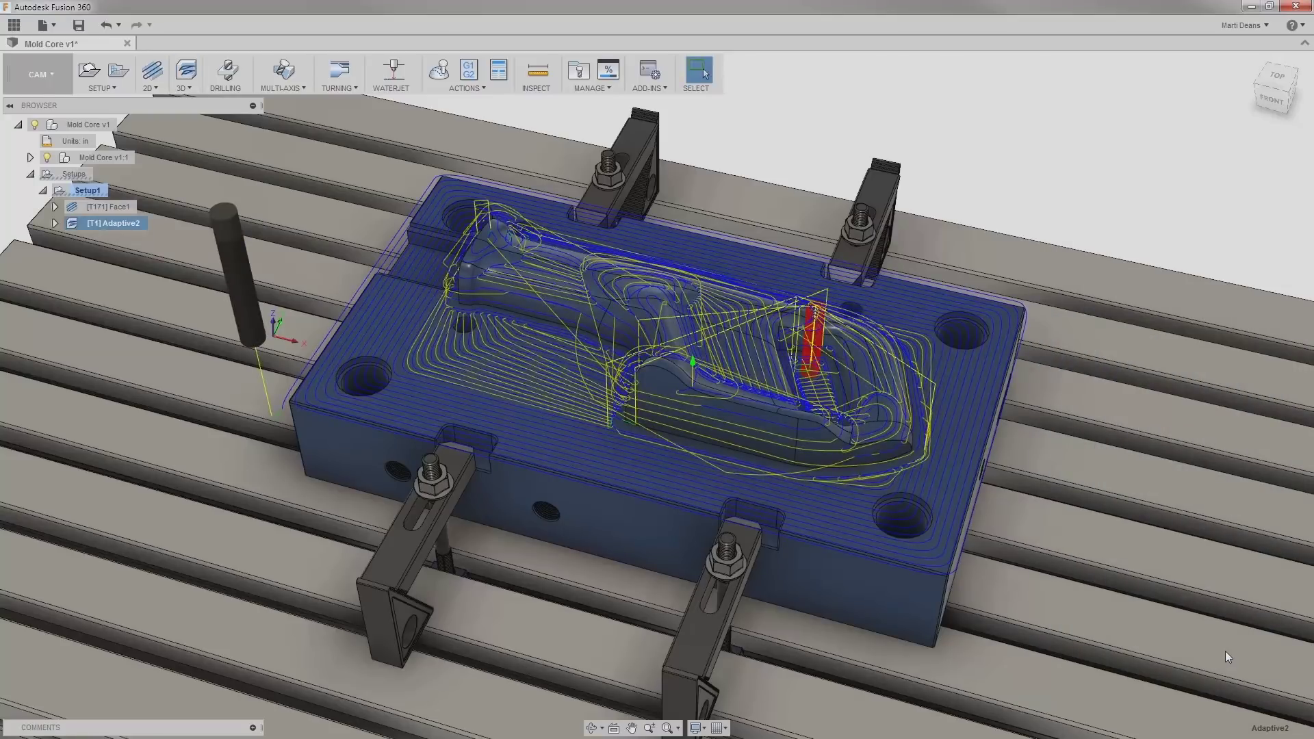
- Deselect Adaptive2 to hide its toolpath, leaving only the clamped mold core visible
left_click(1226, 651)
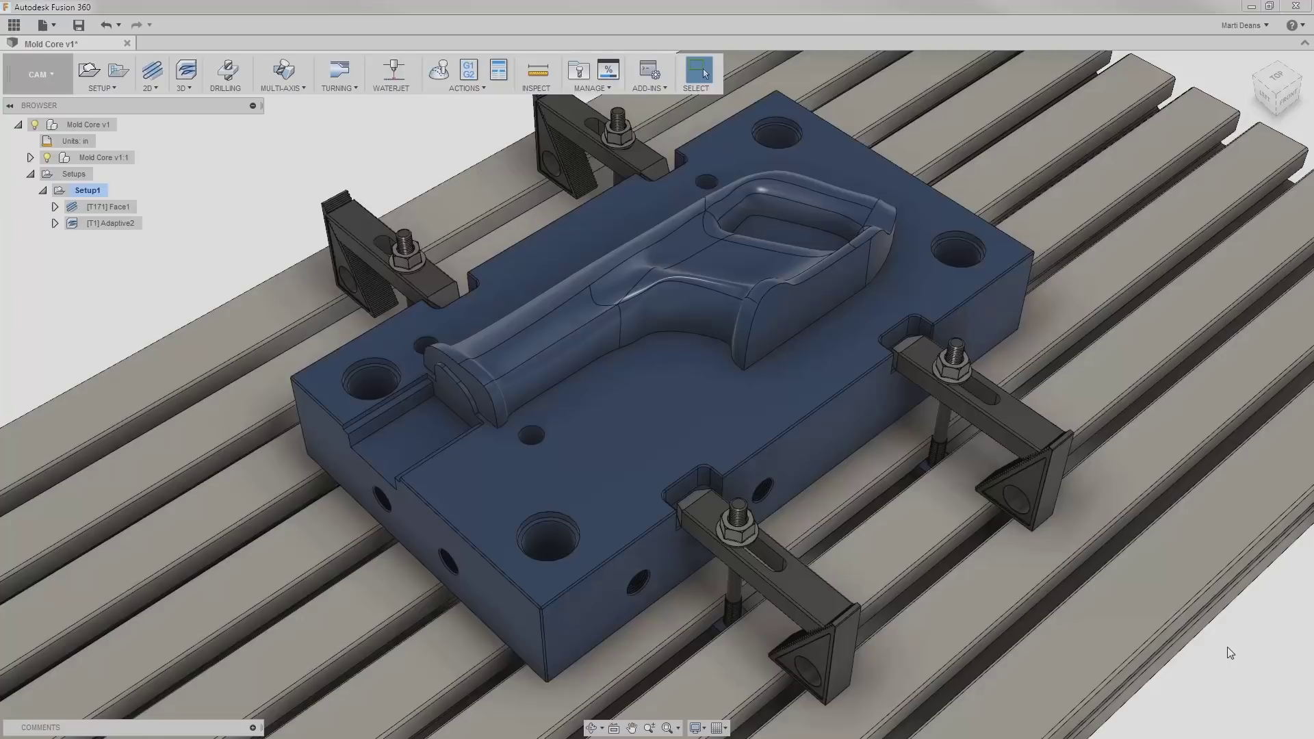
- Create a 2D Adaptive operation with the two slot floor chains and the pocket's upper edge as pockets
left_click(161, 89)
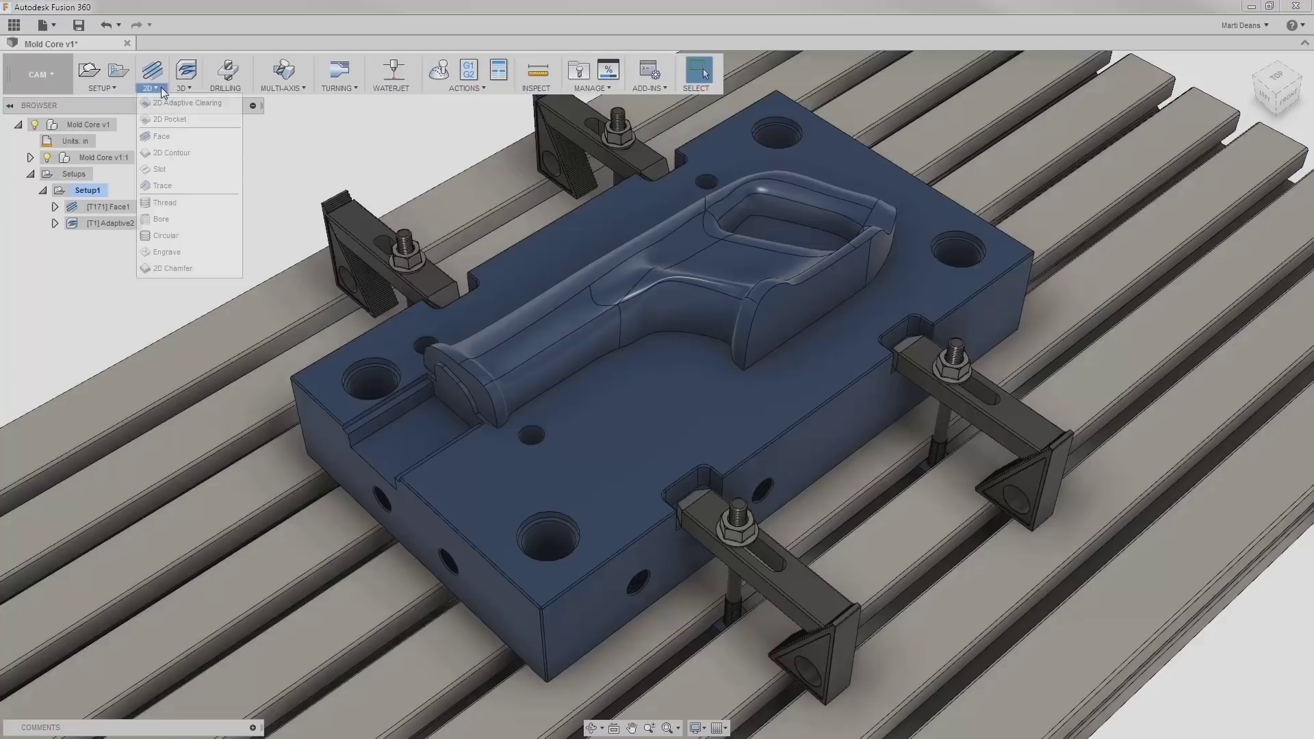
left_click(185, 103)
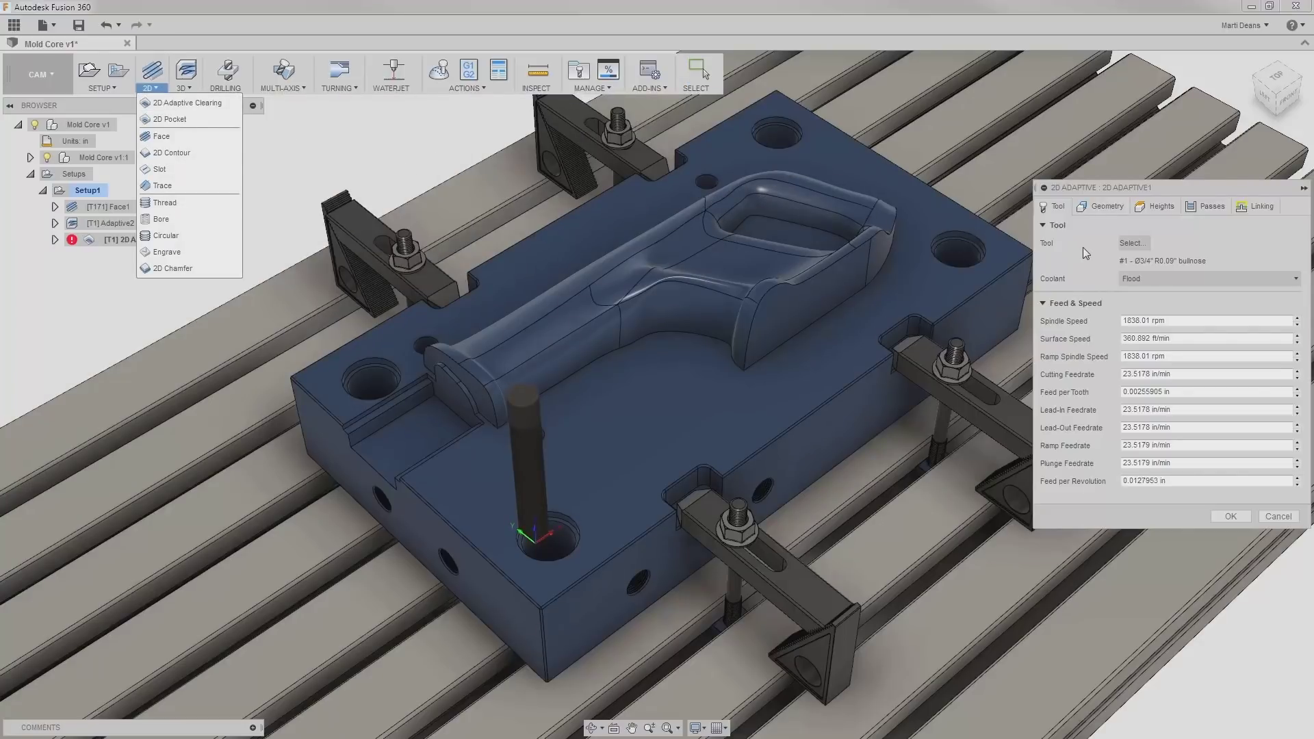
left_click(1092, 207)
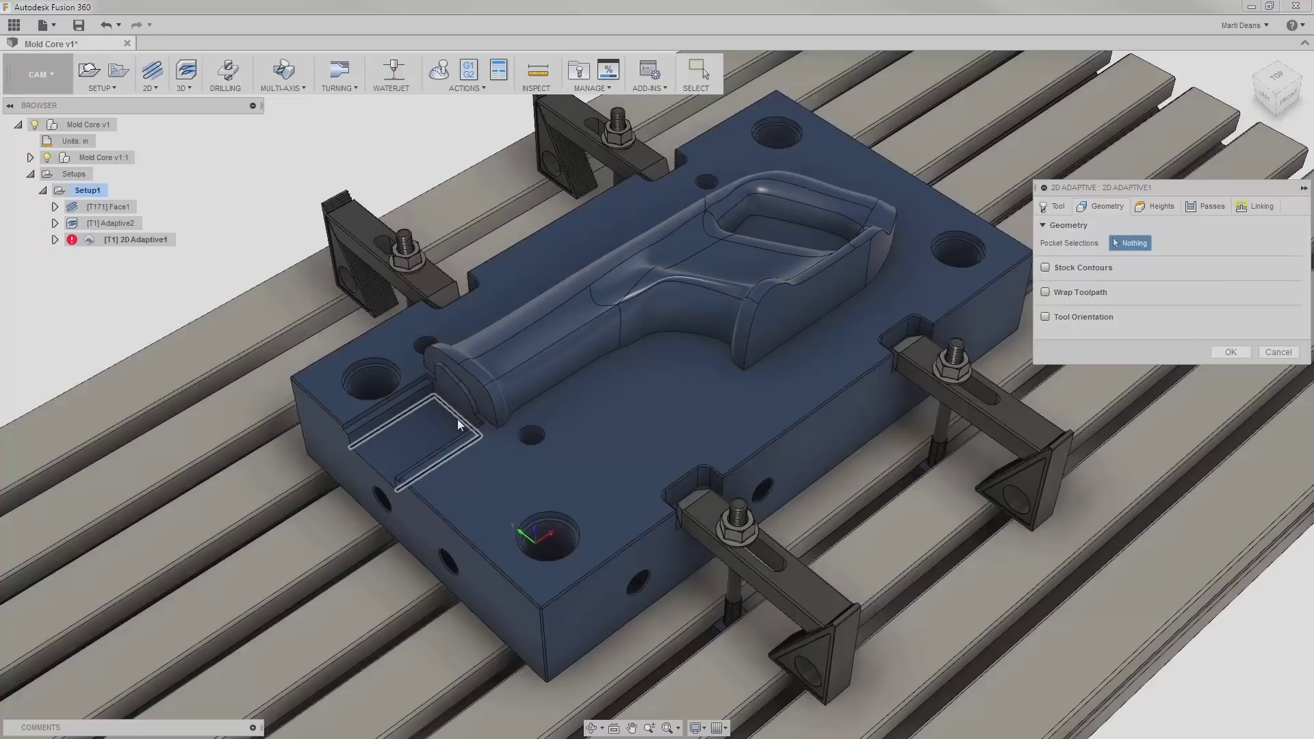
left_click(458, 422)
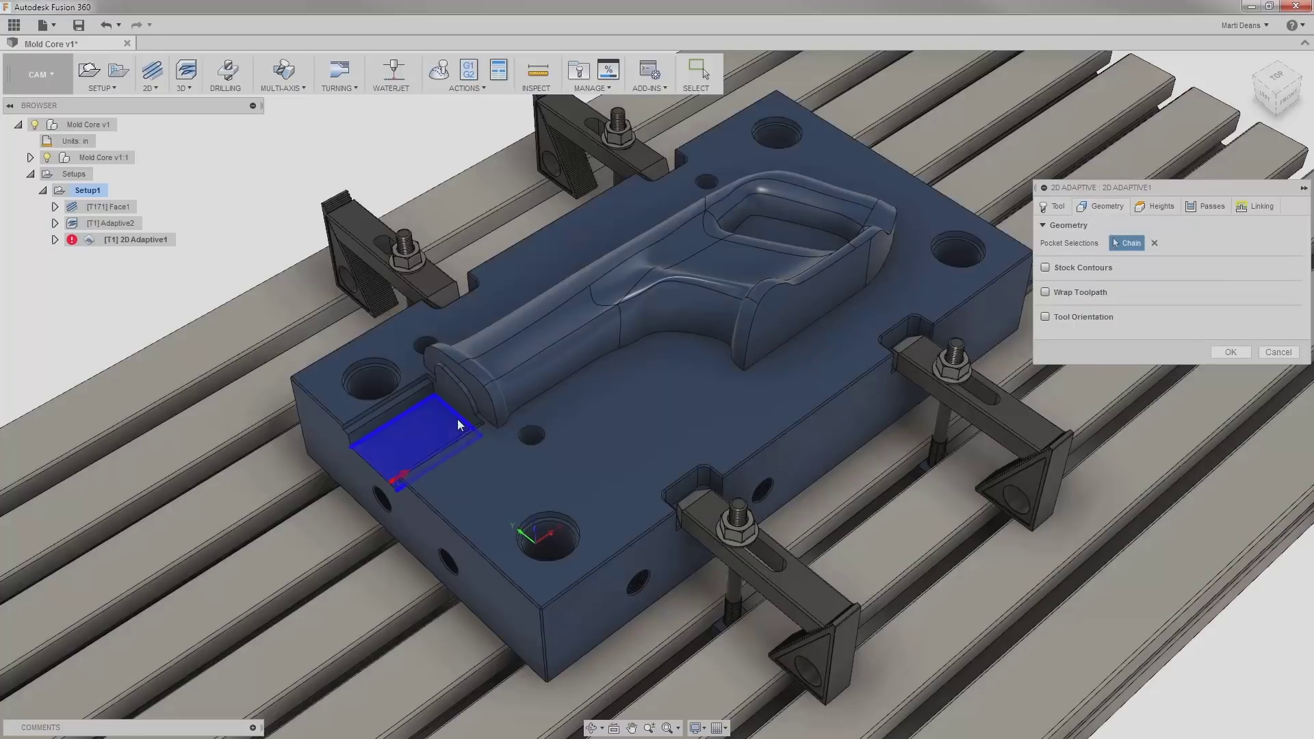
left_click(419, 392)
left_click(483, 444)
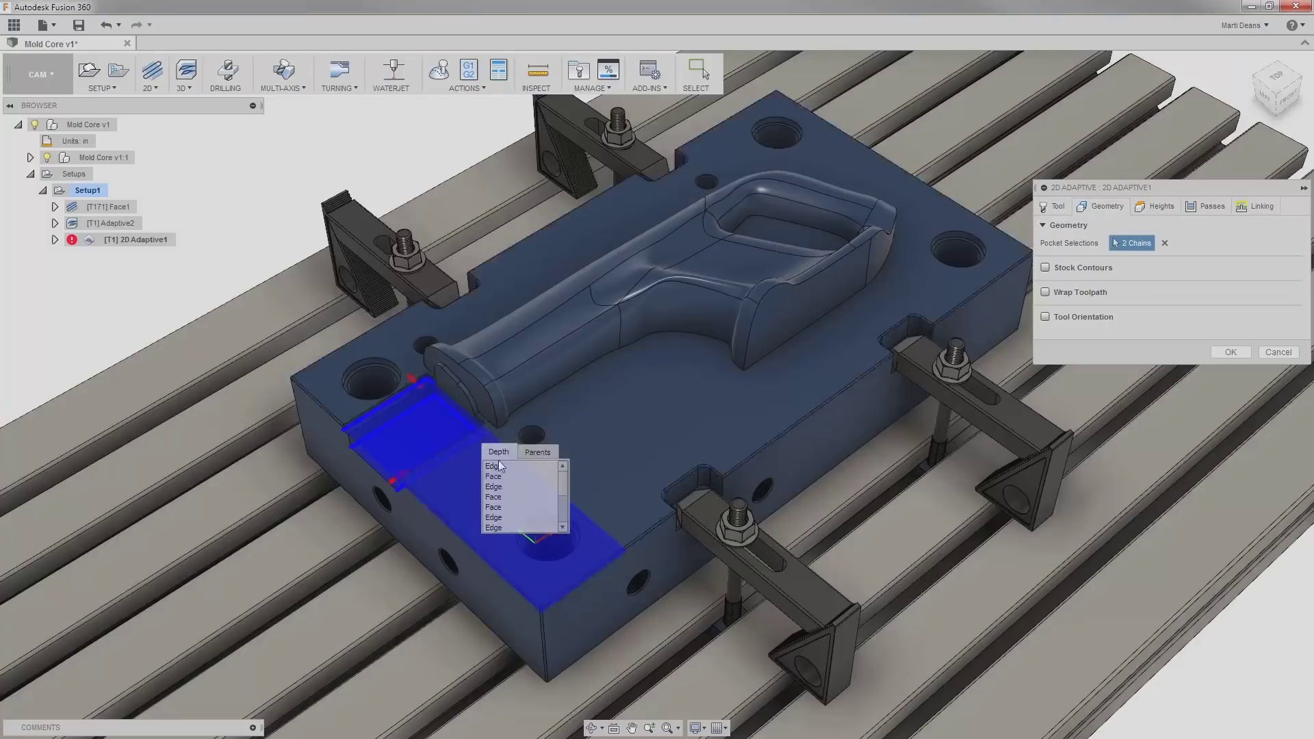
left_click(500, 482)
- Set the 2D Adaptive top height from the selected flat top face of the core
left_click(1145, 206)
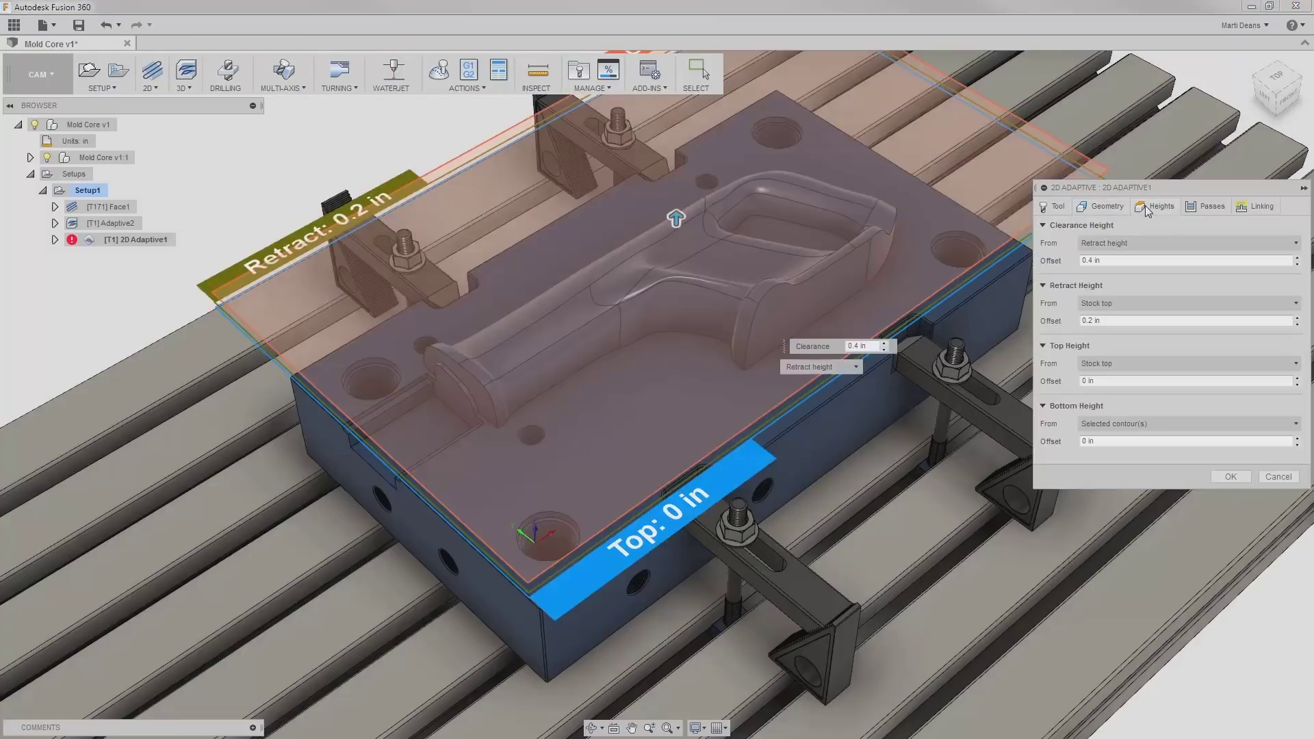
left_click(1135, 361)
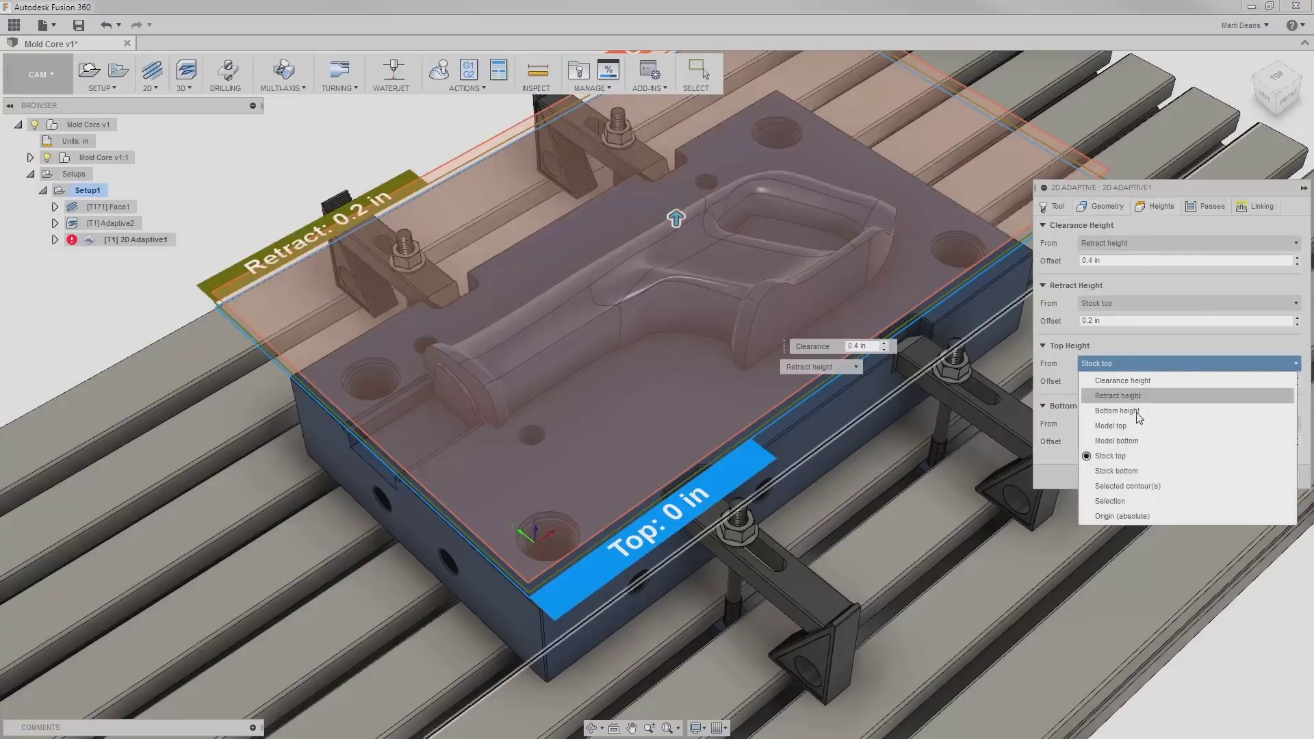
left_click(1136, 499)
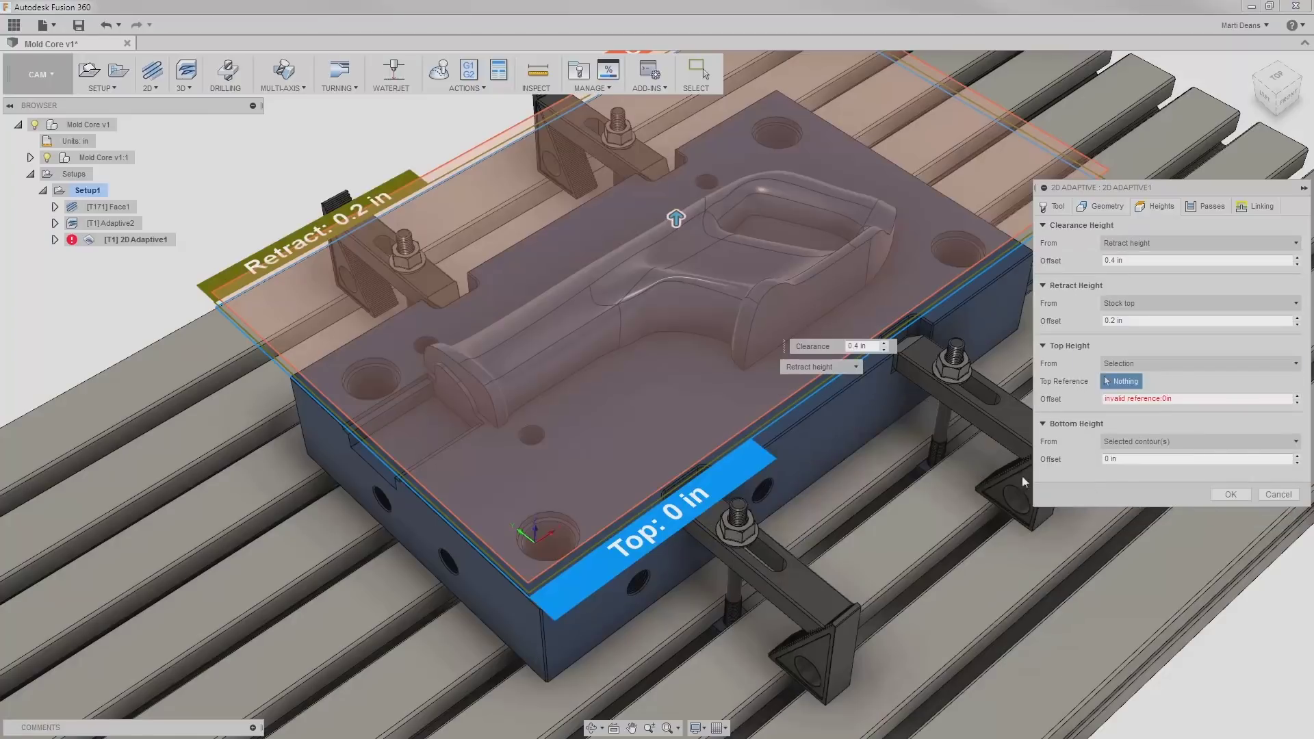
left_click(736, 406)
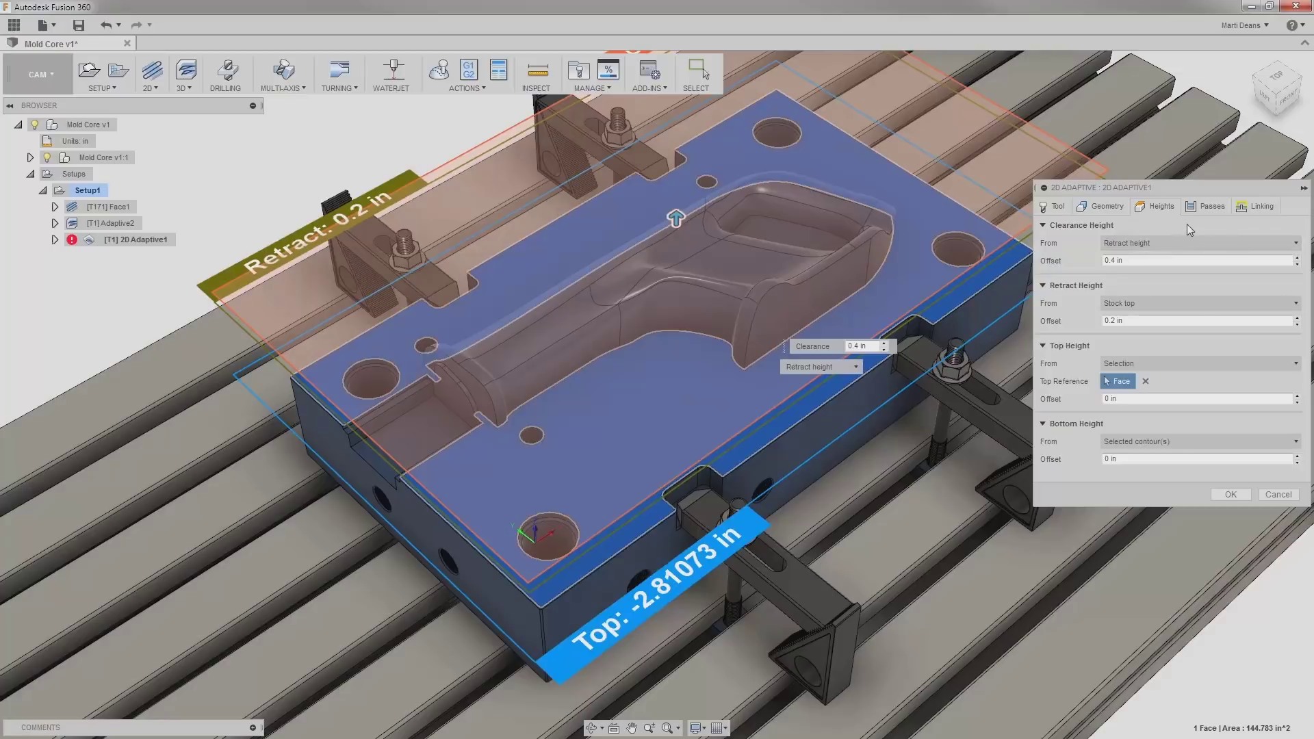
- Check the Optimal Load expression on Passes and leave Multiple Depths turned off
left_click(1206, 207)
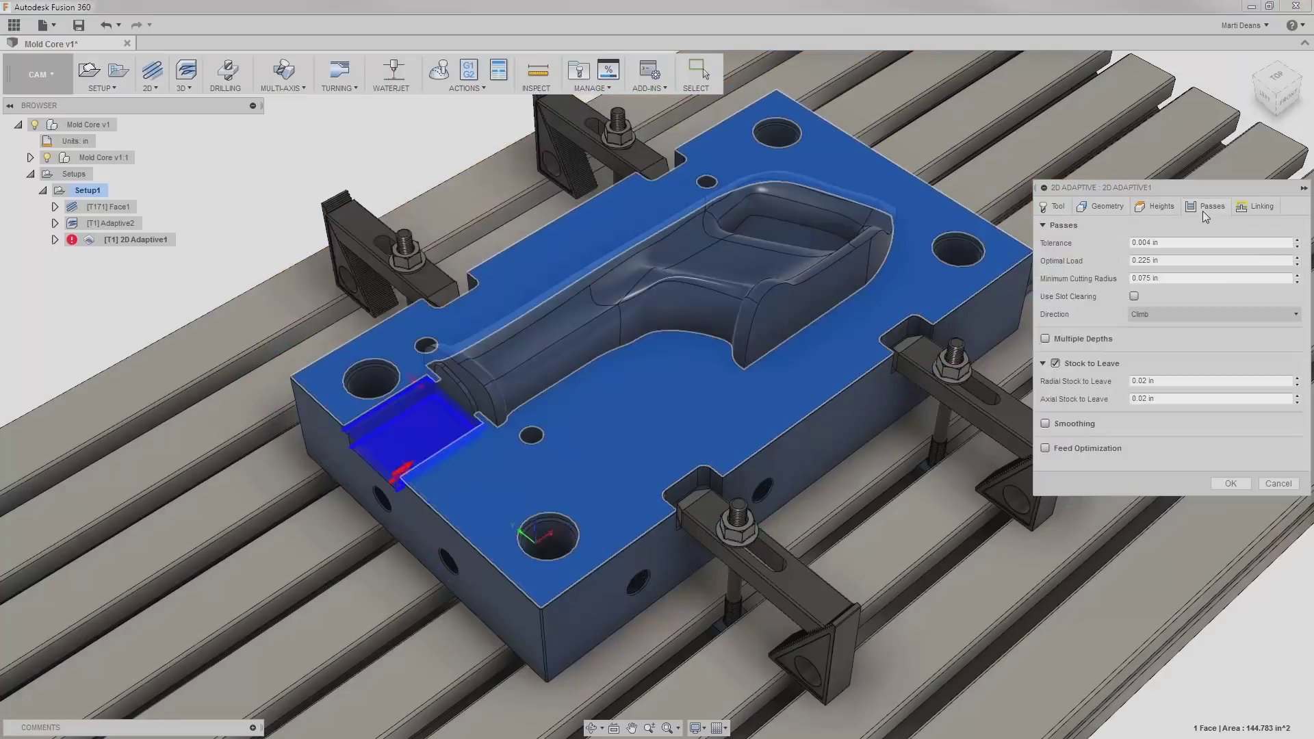
right_click(1202, 256)
left_click(1213, 325)
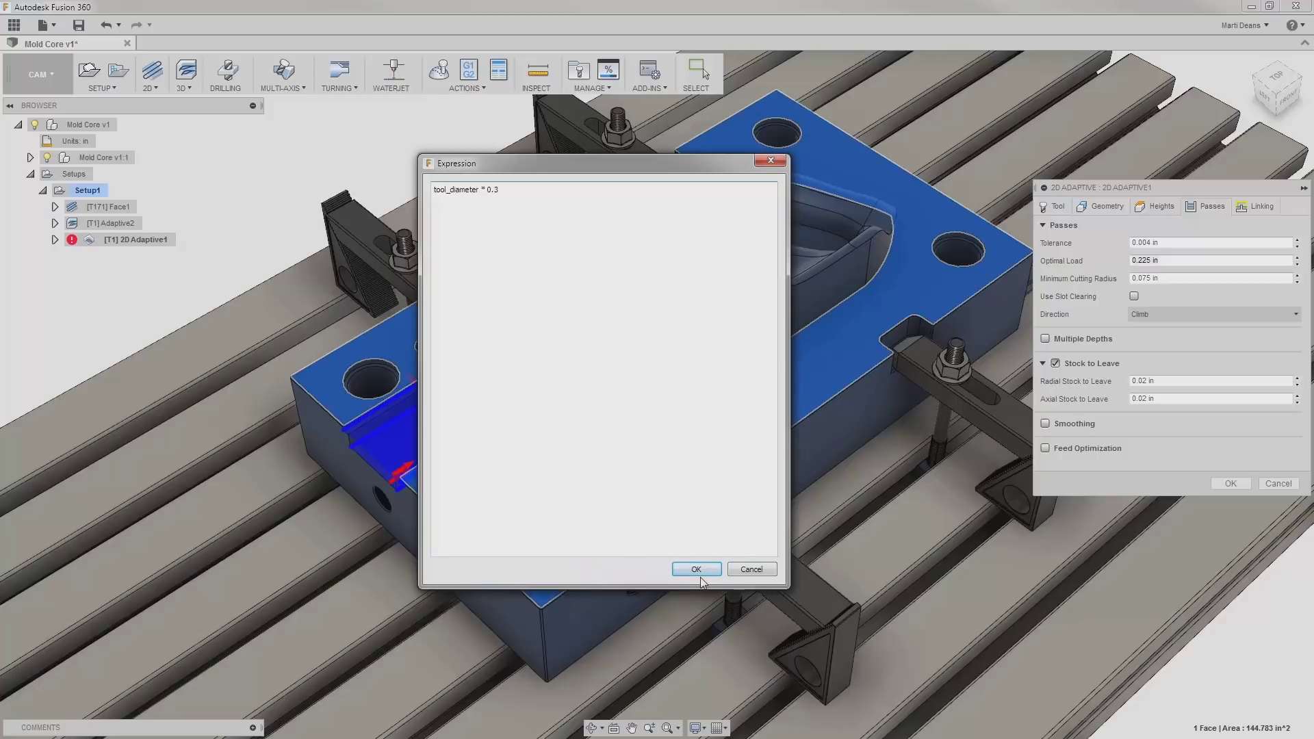
left_click(696, 570)
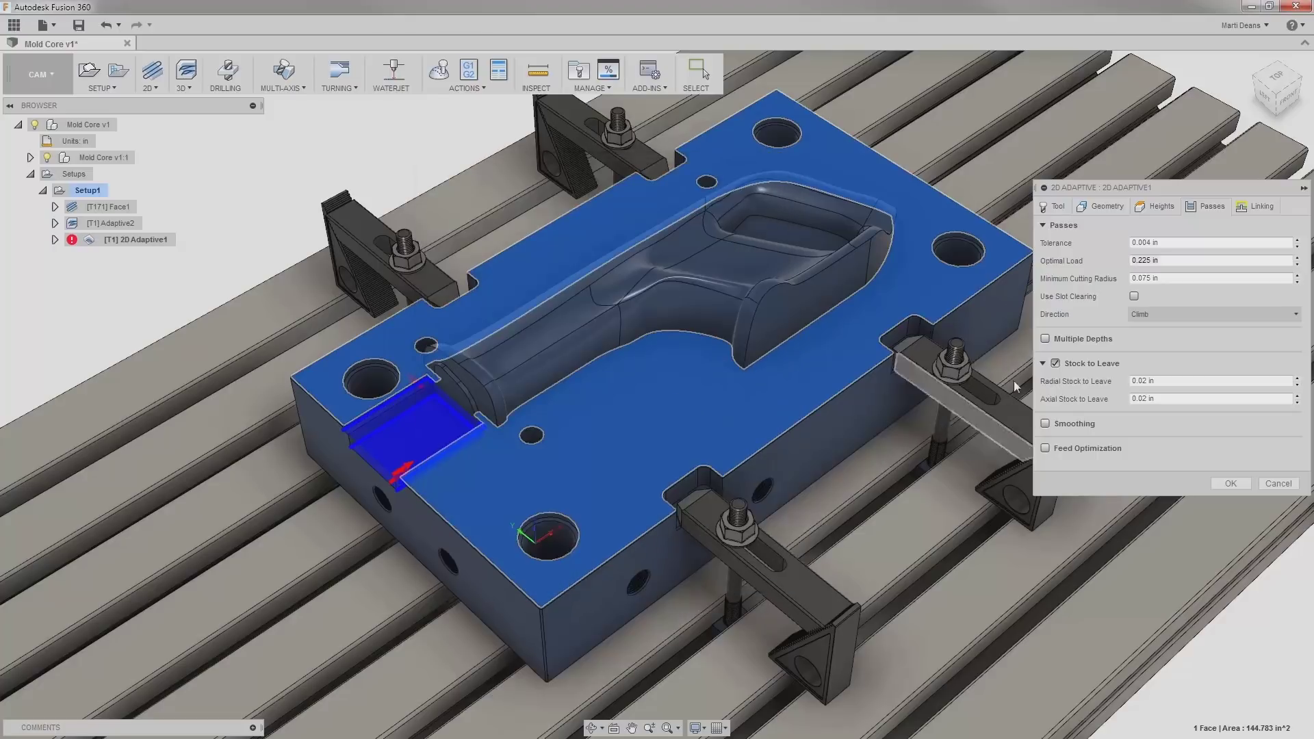
left_click(1045, 339)
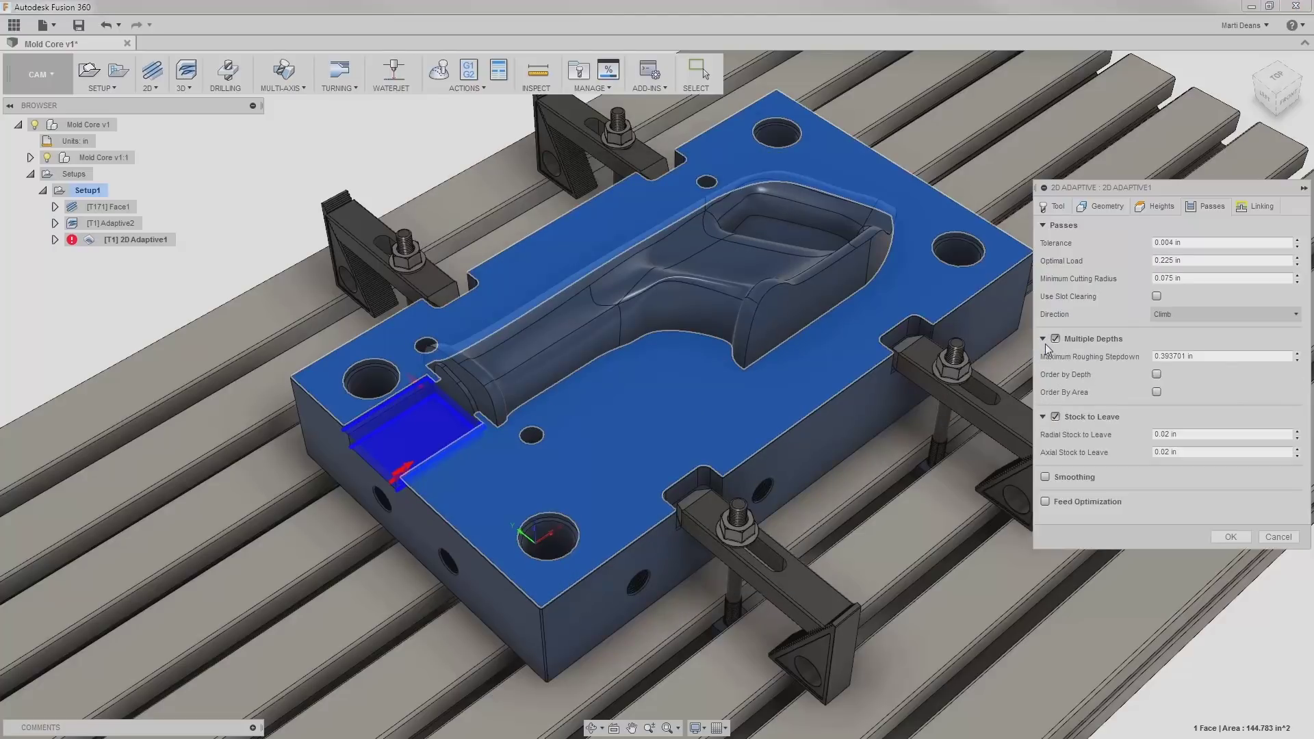
left_click(1056, 339)
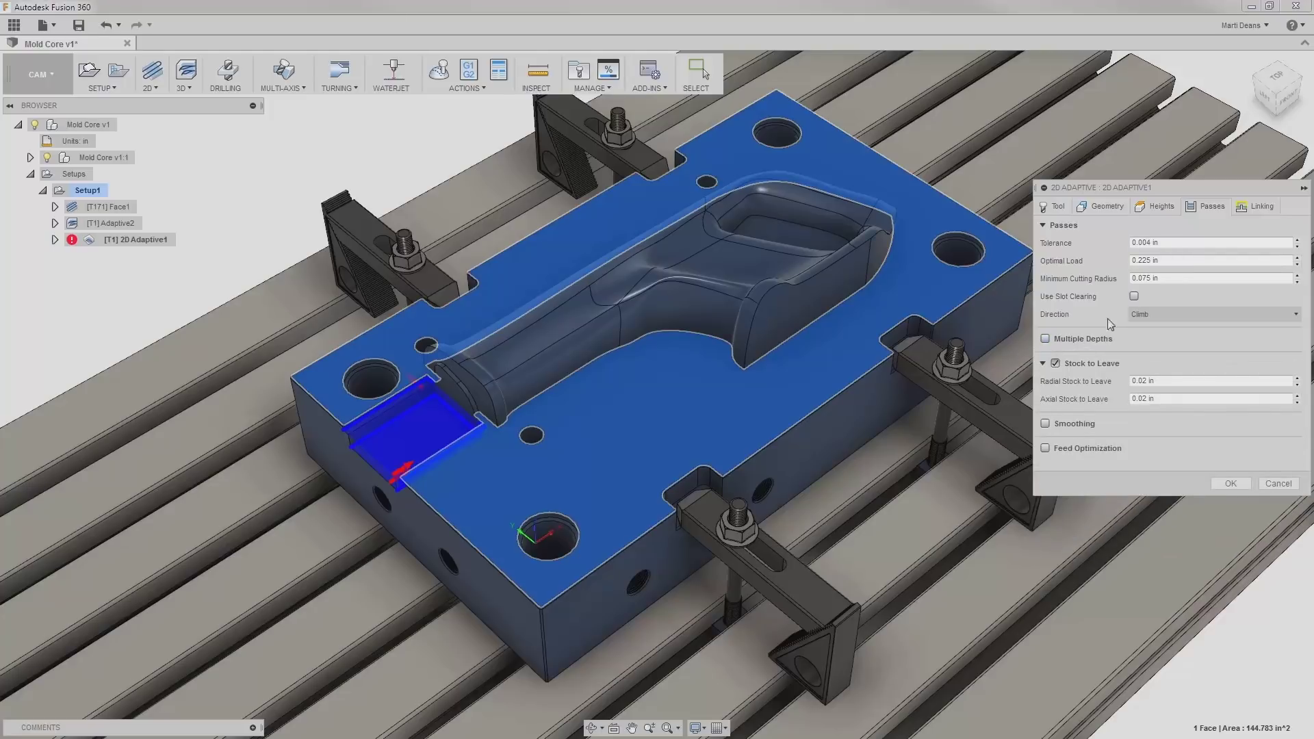
left_click(1255, 207)
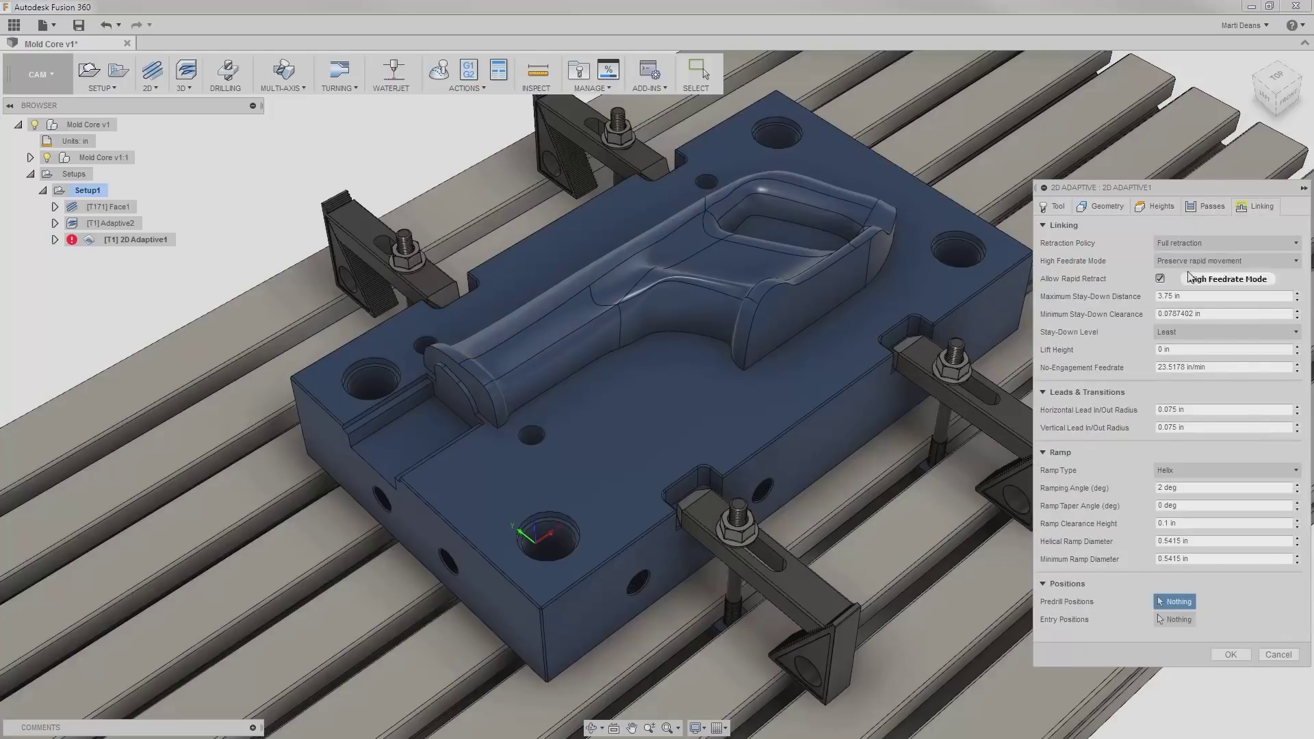
- Enter 0.1 in minimum stay-down clearance, keep Stay-Down Level at Least, and generate 2D Adaptive1
left_click(1192, 315)
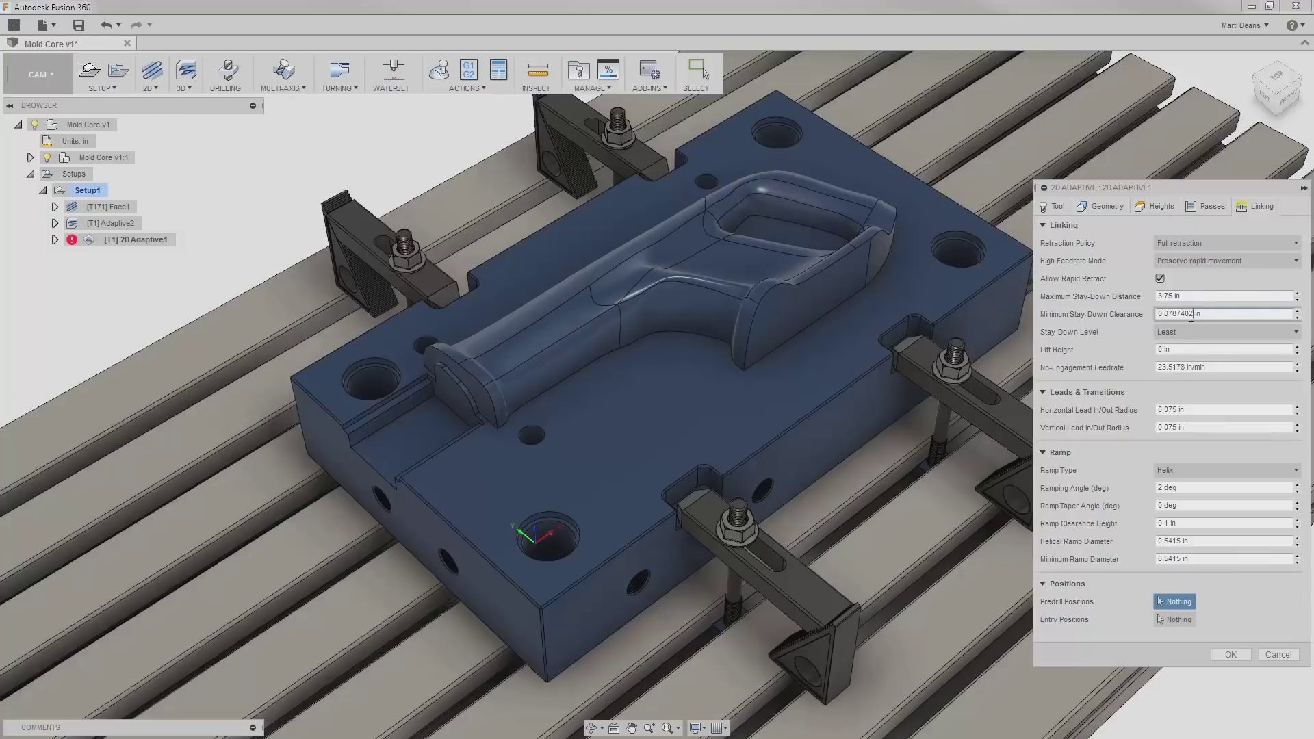
left_click_drag(1191, 315, 1152, 317)
type("0.1")
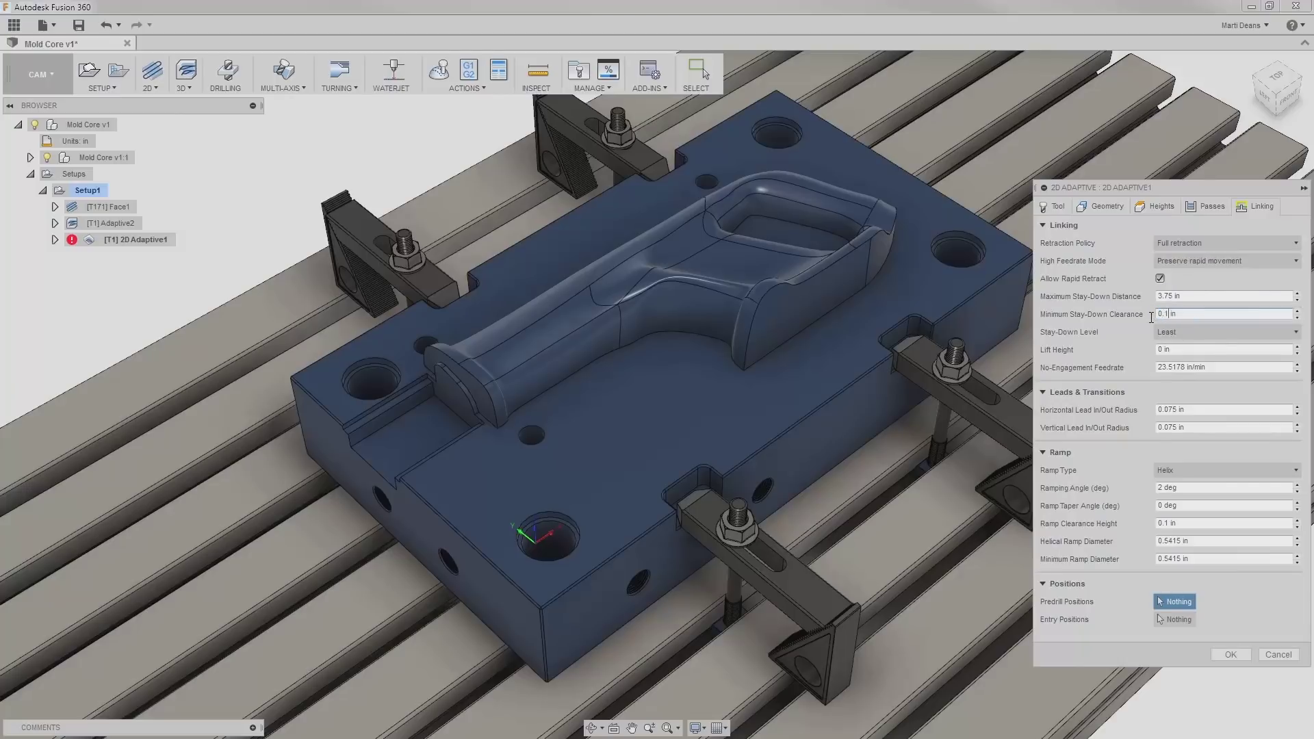
left_click(1217, 337)
key("Escape")
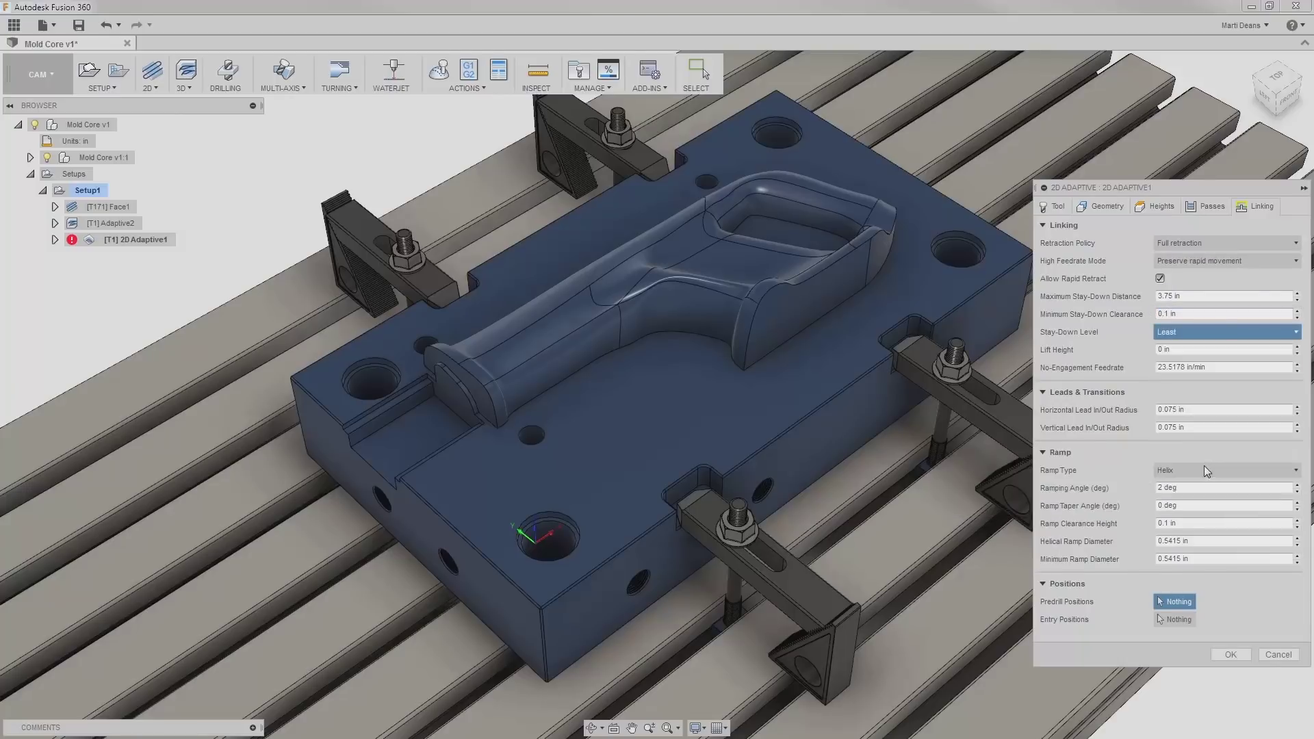
left_click(1231, 654)
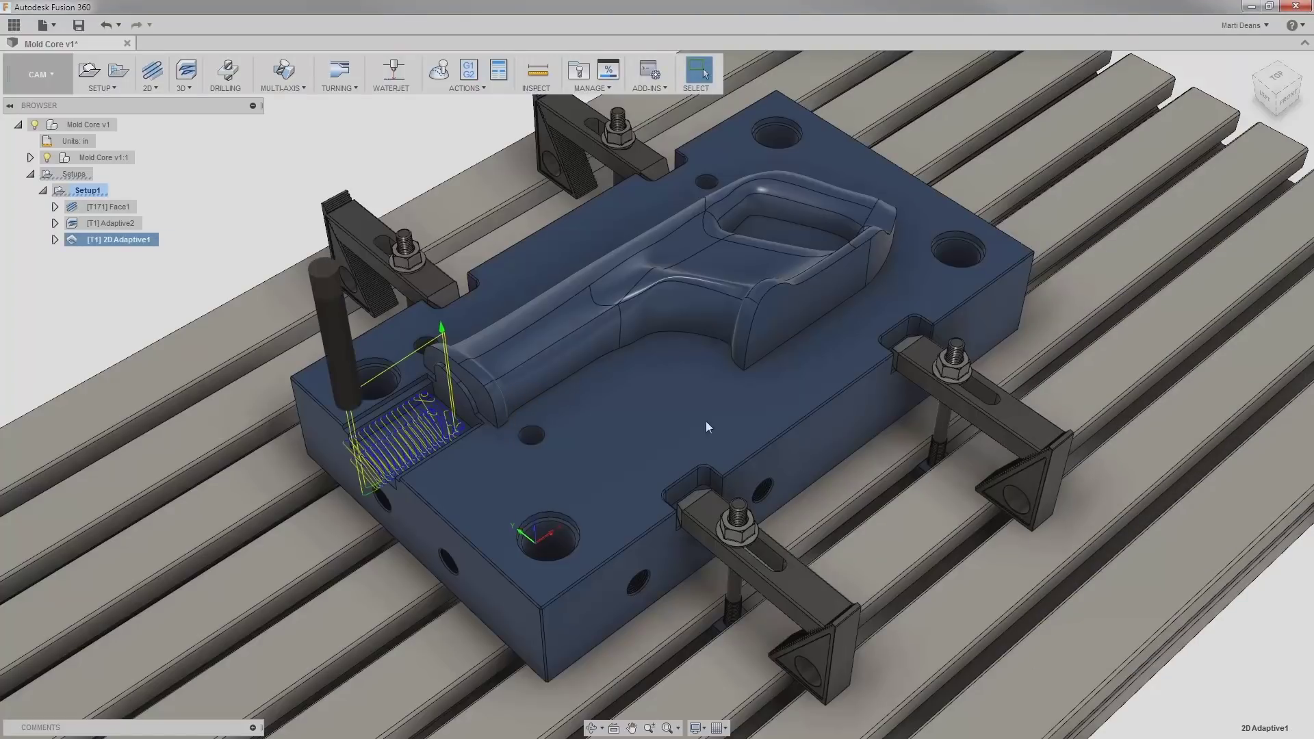
- Start a stock simulation of all Setup1 toolpaths
left_click(94, 191)
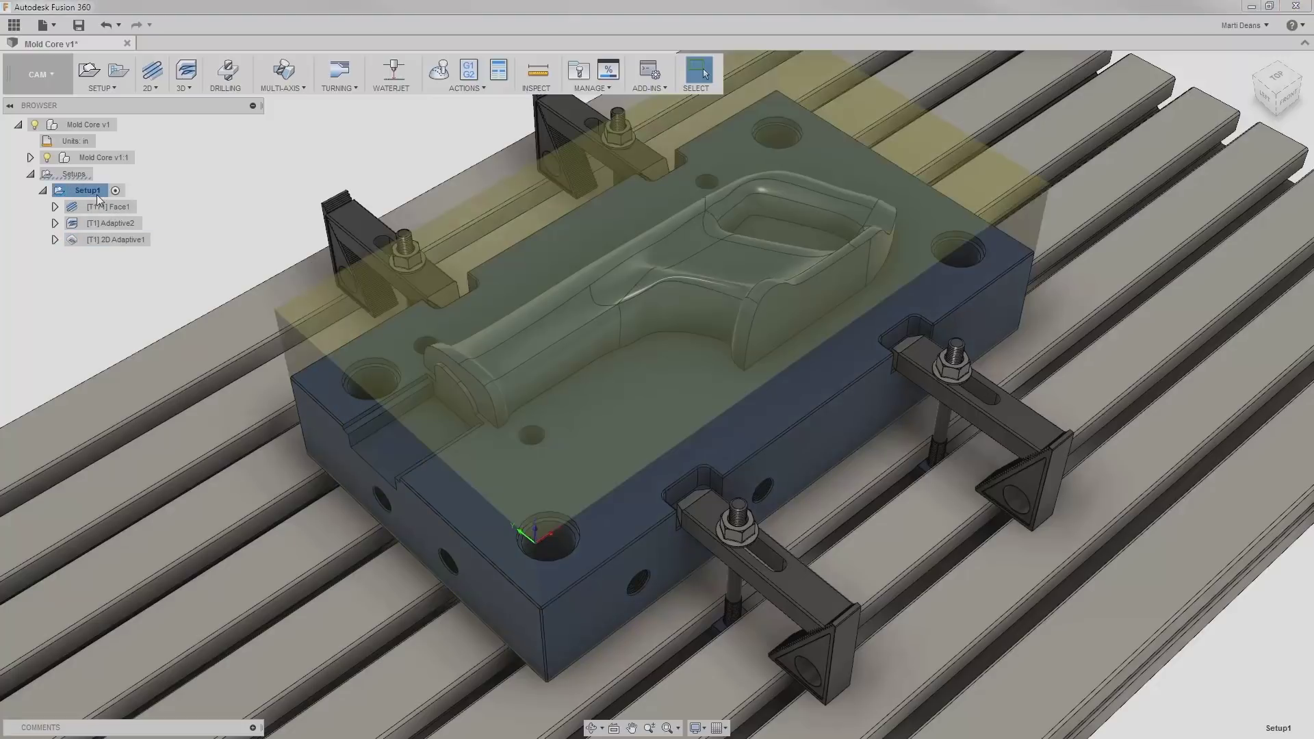
right_click(97, 193)
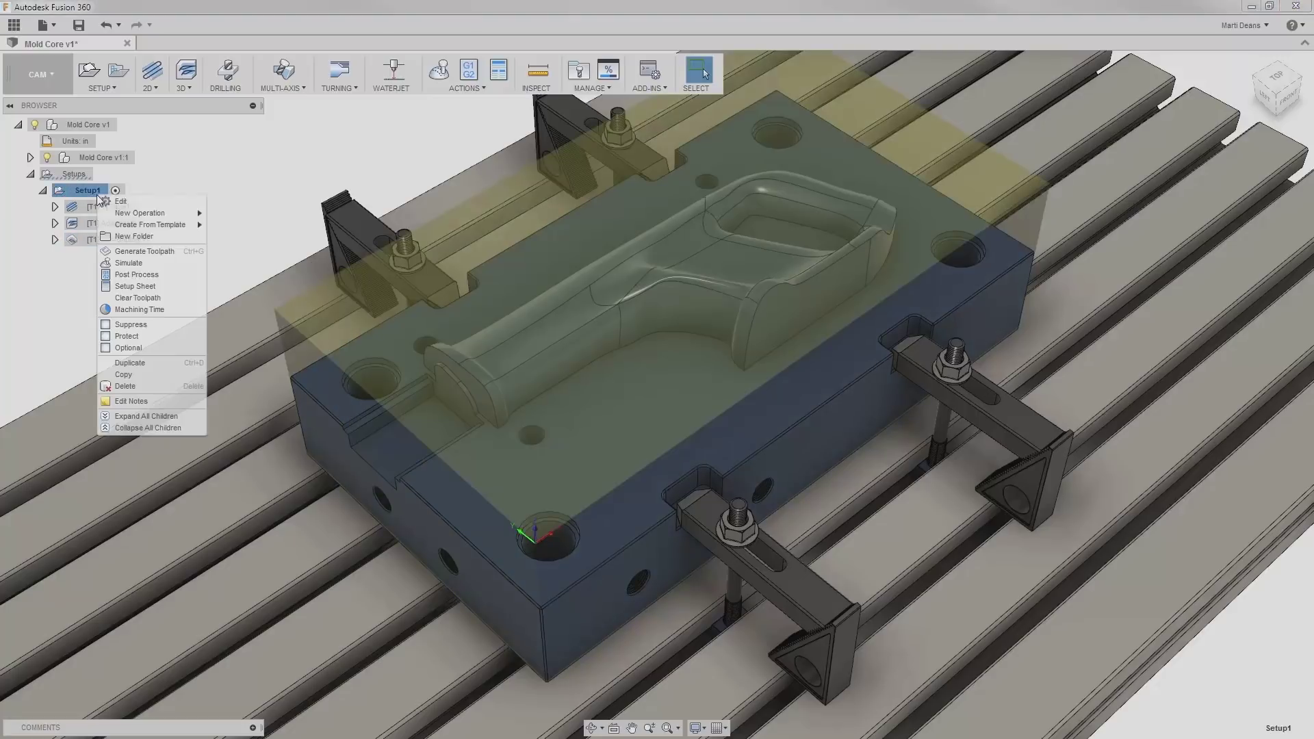
left_click(127, 264)
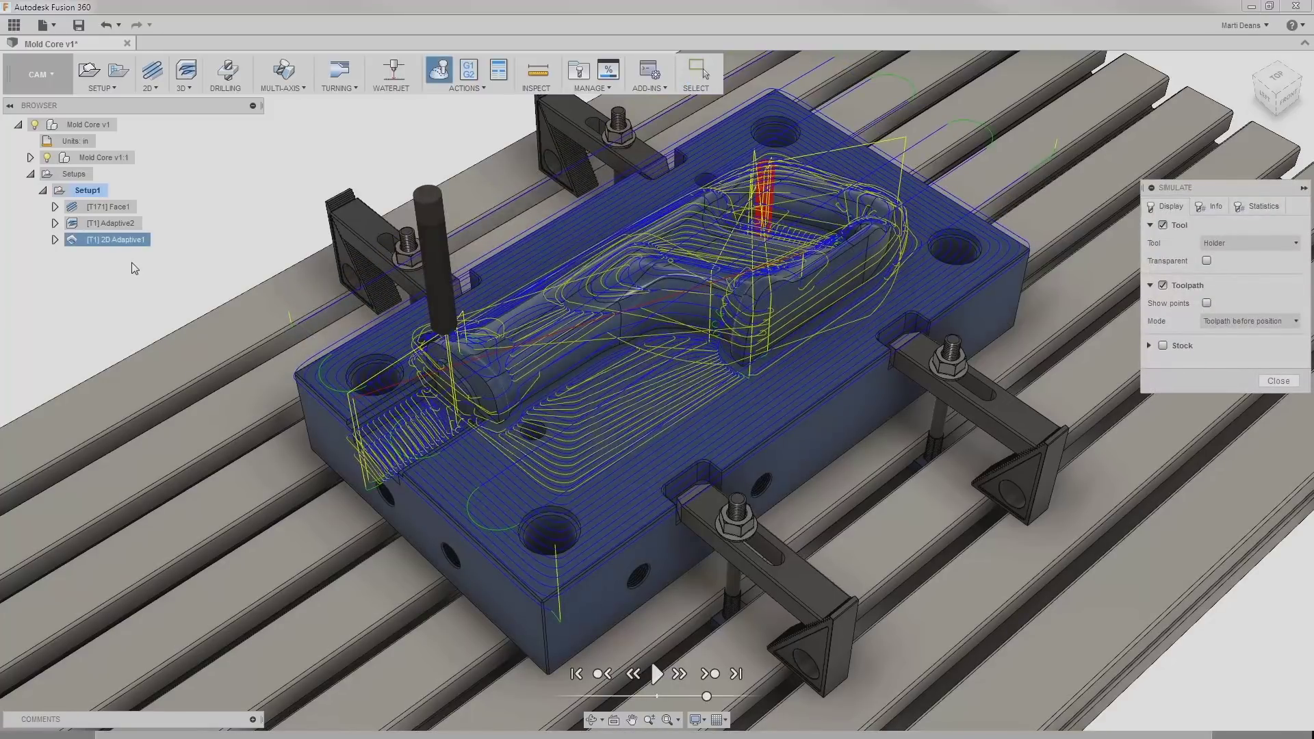
- Play the simulation to its end and make the stock transparent
left_click(657, 675)
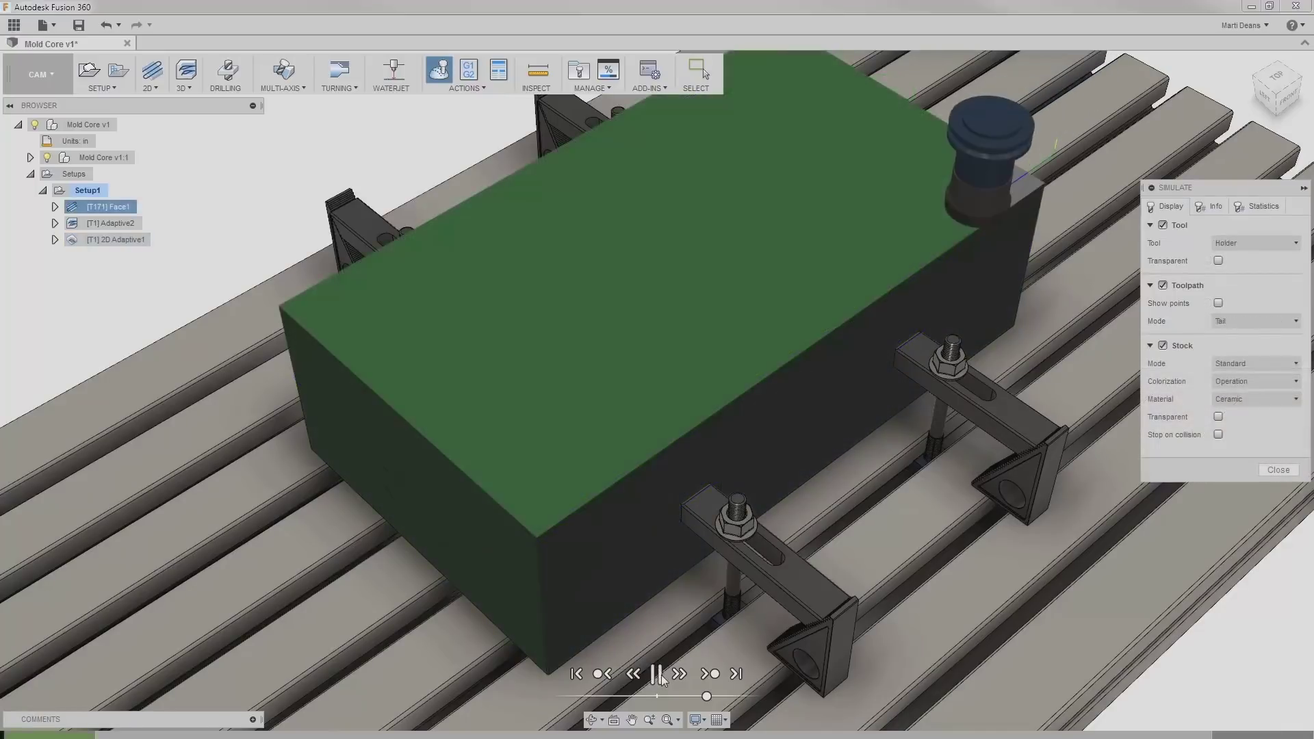
left_click(737, 675)
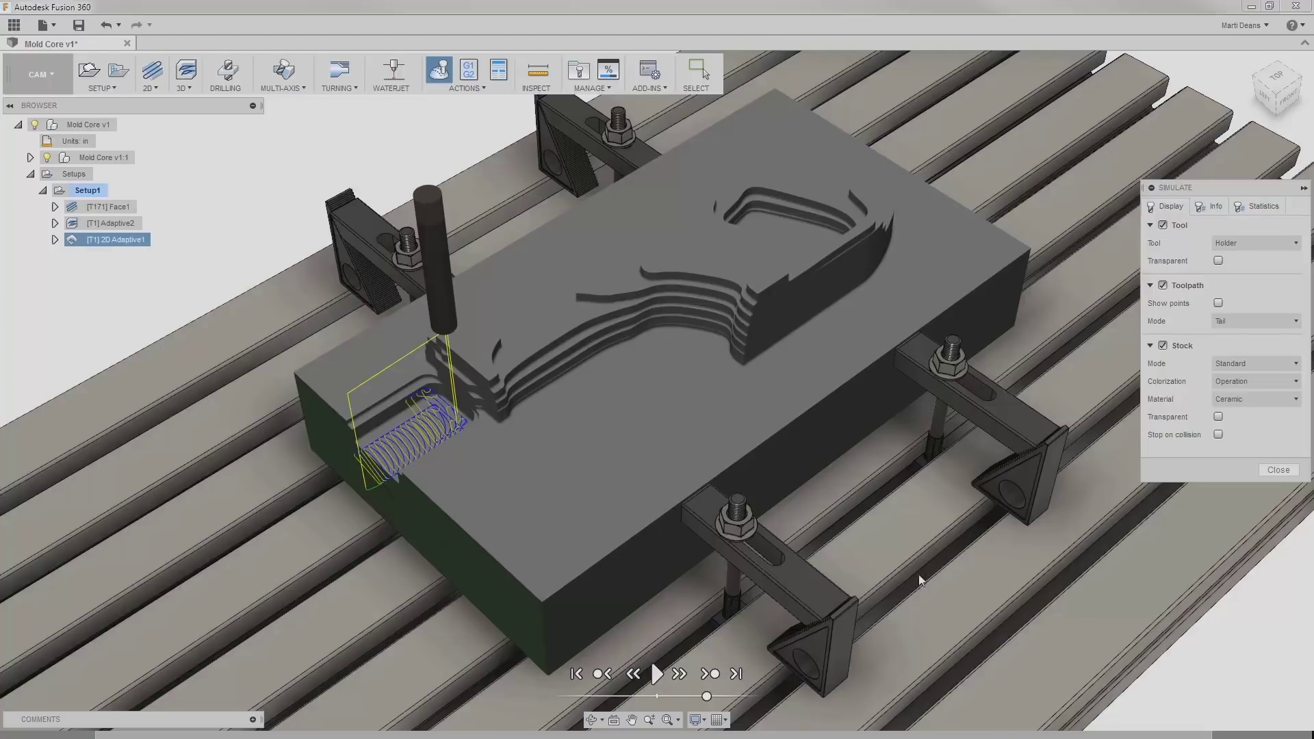
left_click(1218, 416)
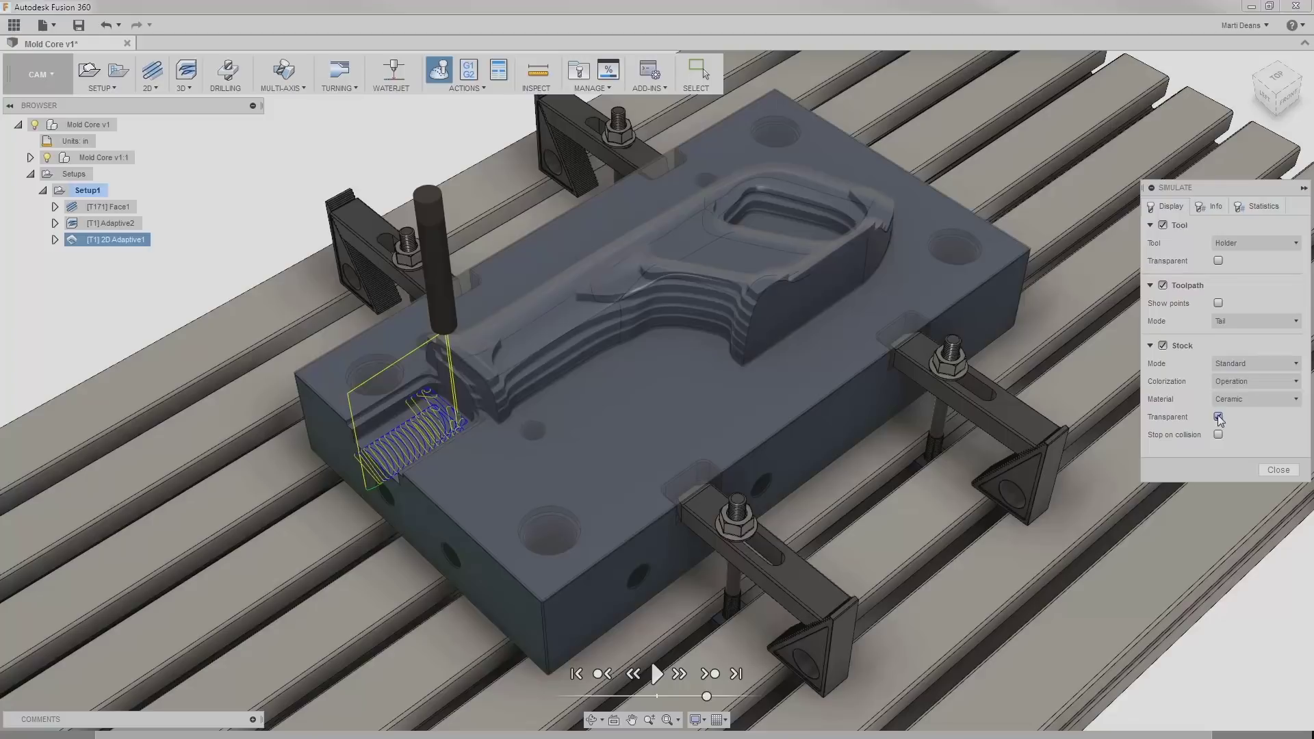